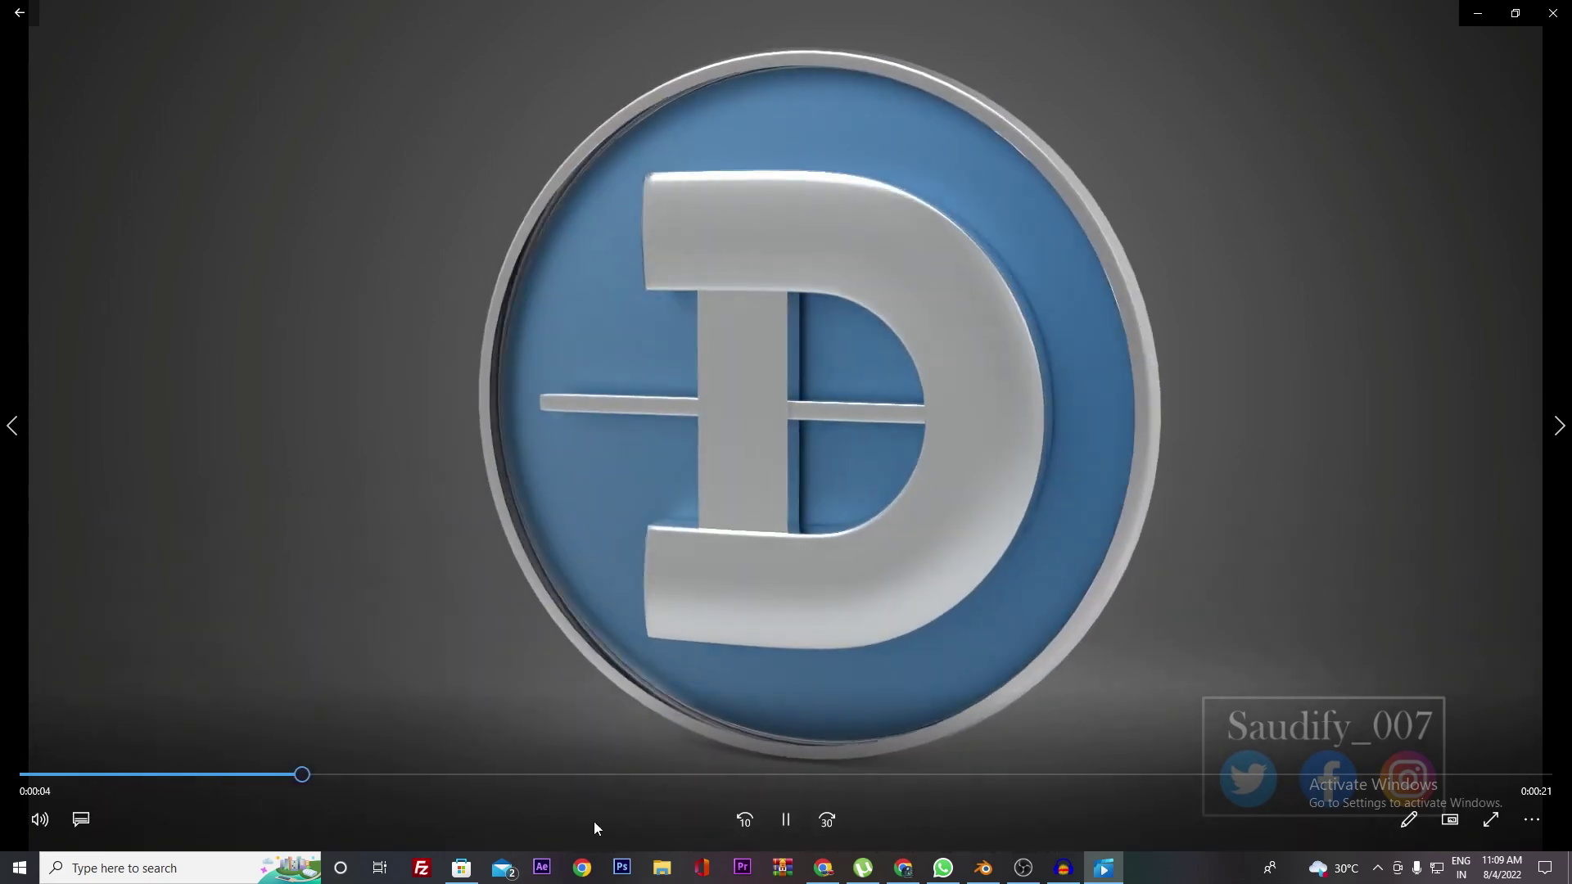
Step: Bring the Blender window to the front from the taskbar
{"action": "left_click", "coordinate": [985, 879]}
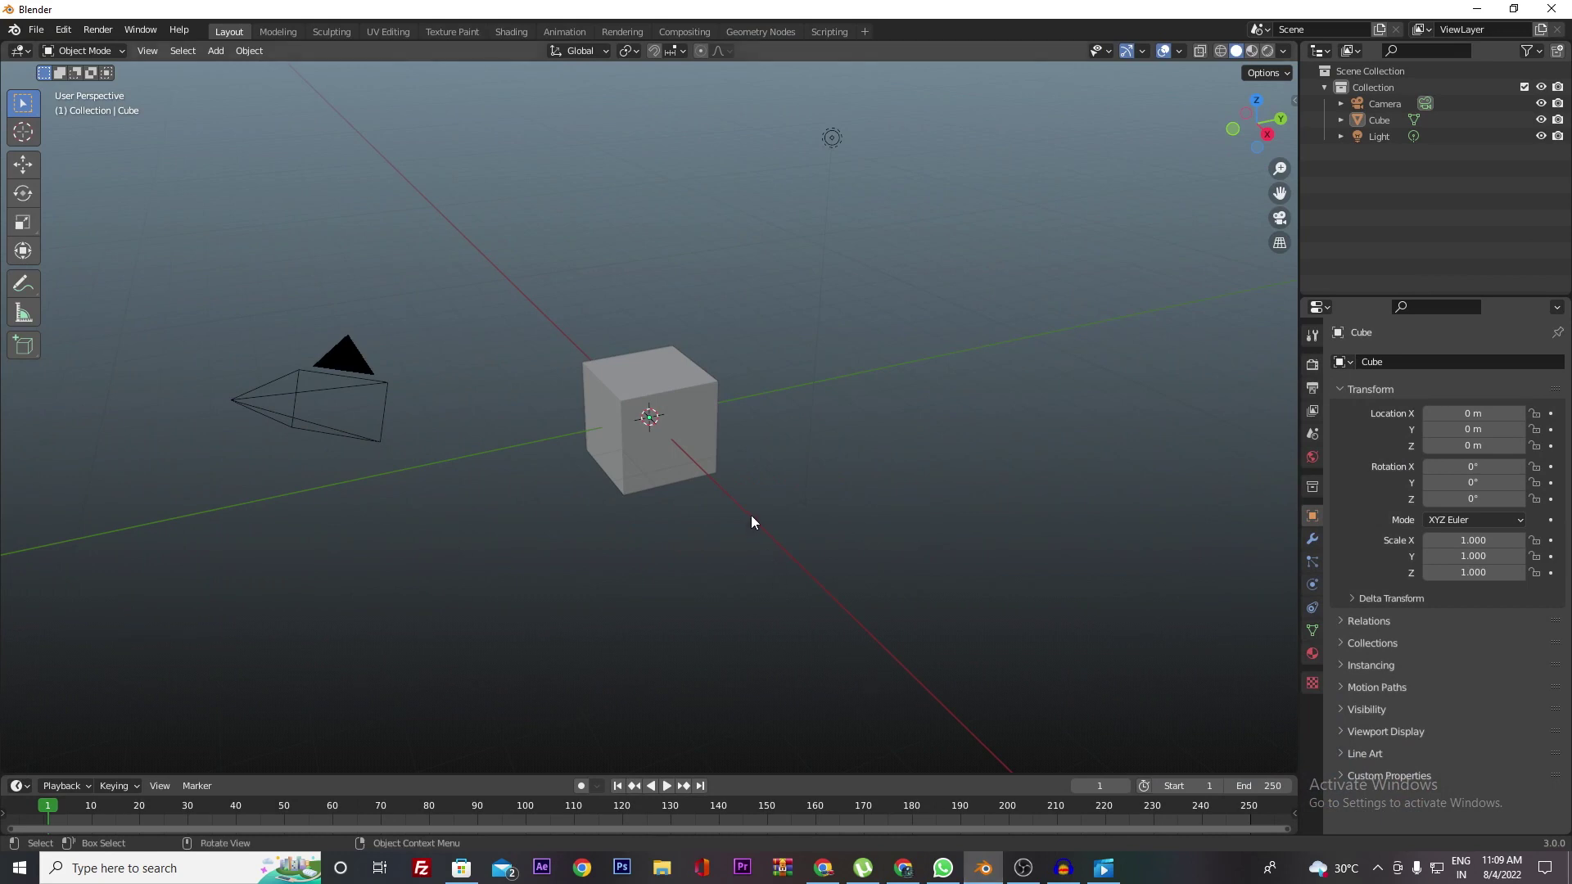
Step: Delete the default cube and add a UV sphere in its place
{"action": "left_click", "coordinate": [700, 454]}
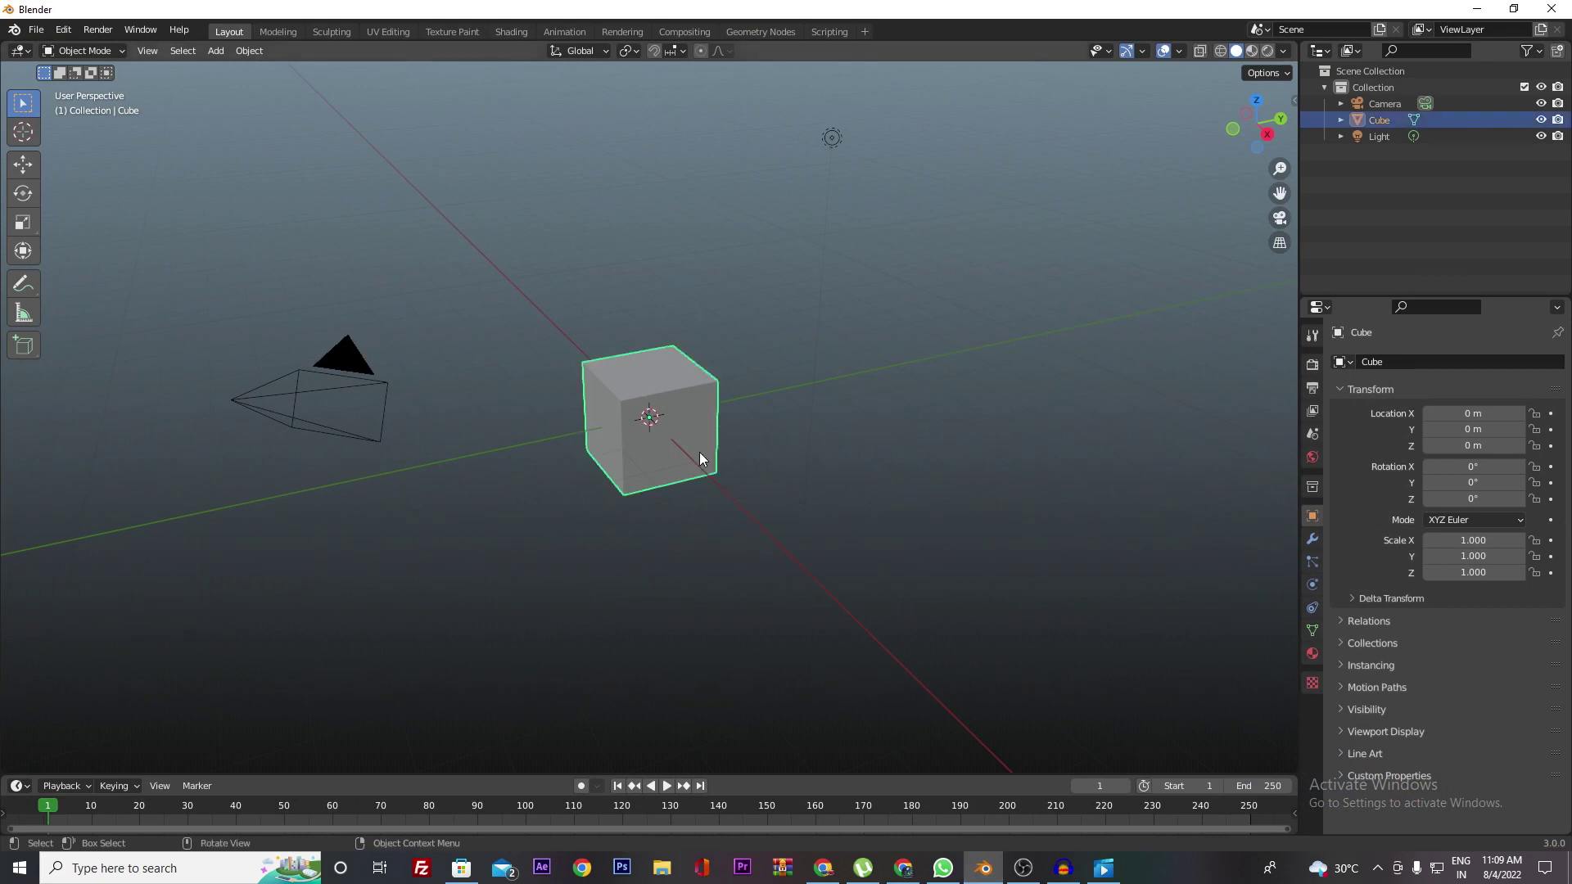
{"action": "key", "text": "Delete"}
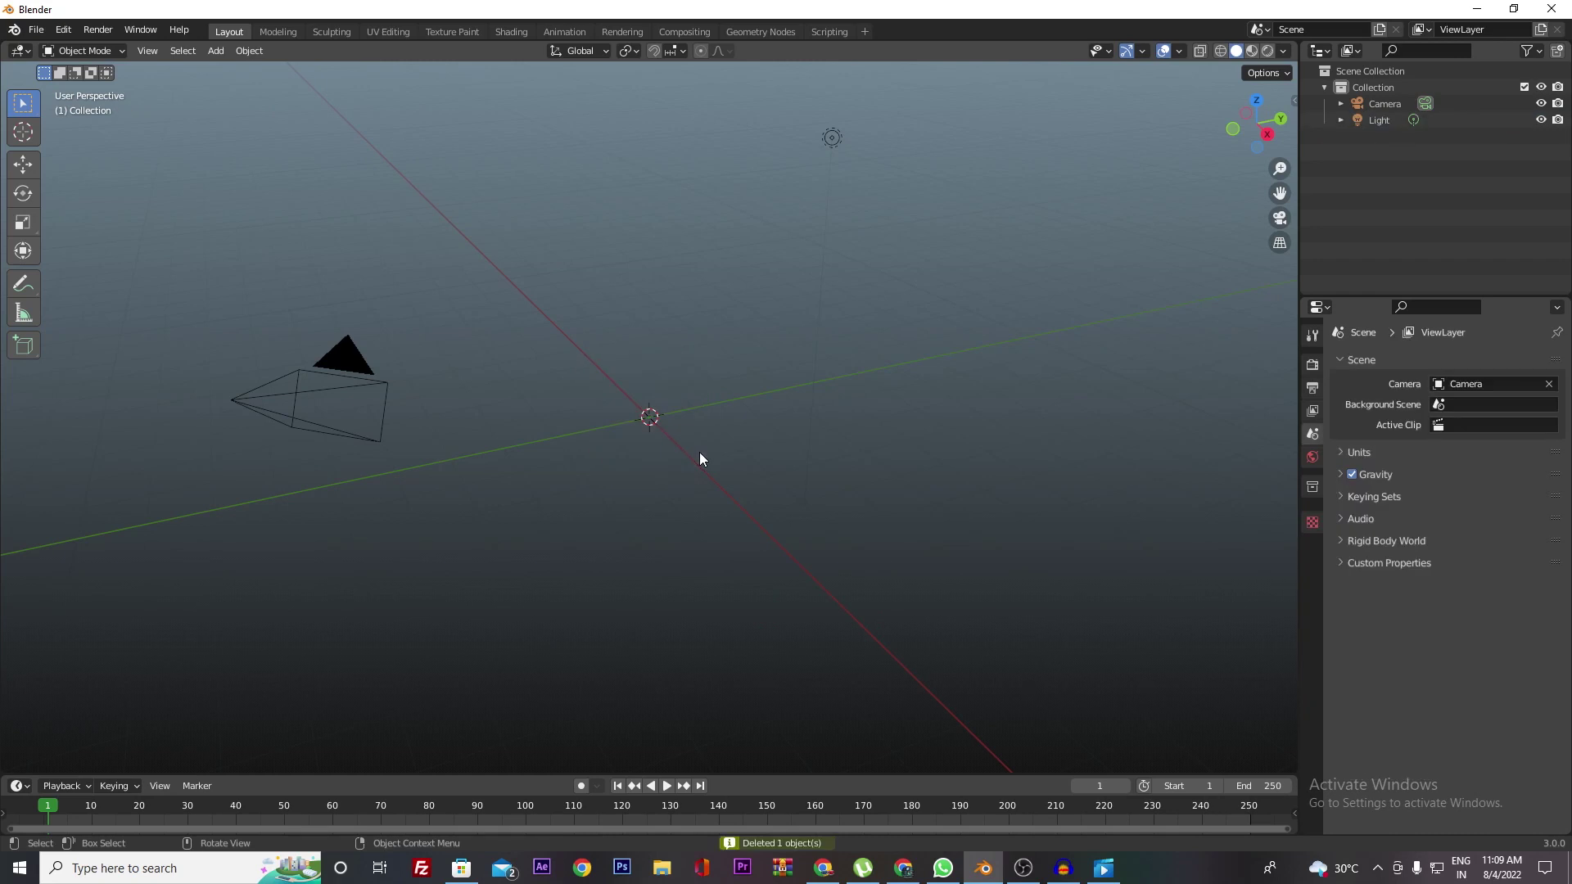
{"action": "key", "text": "shift+a"}
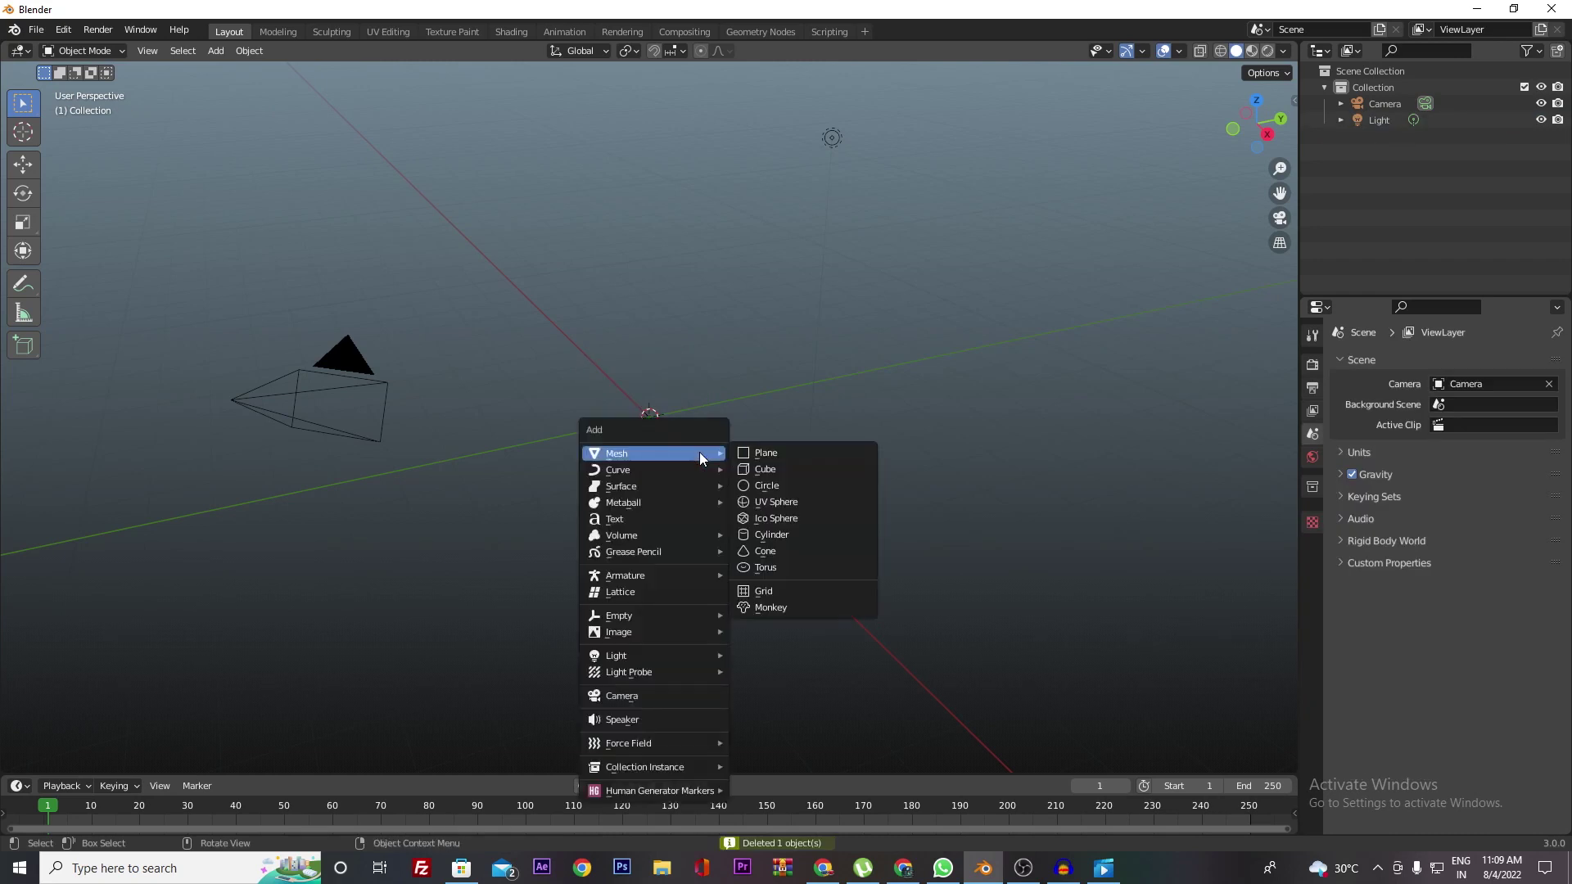
{"action": "left_click", "coordinate": [772, 503]}
{"action": "scroll", "coordinate": [753, 524], "scroll_direction": "up", "scroll_amount": 5}
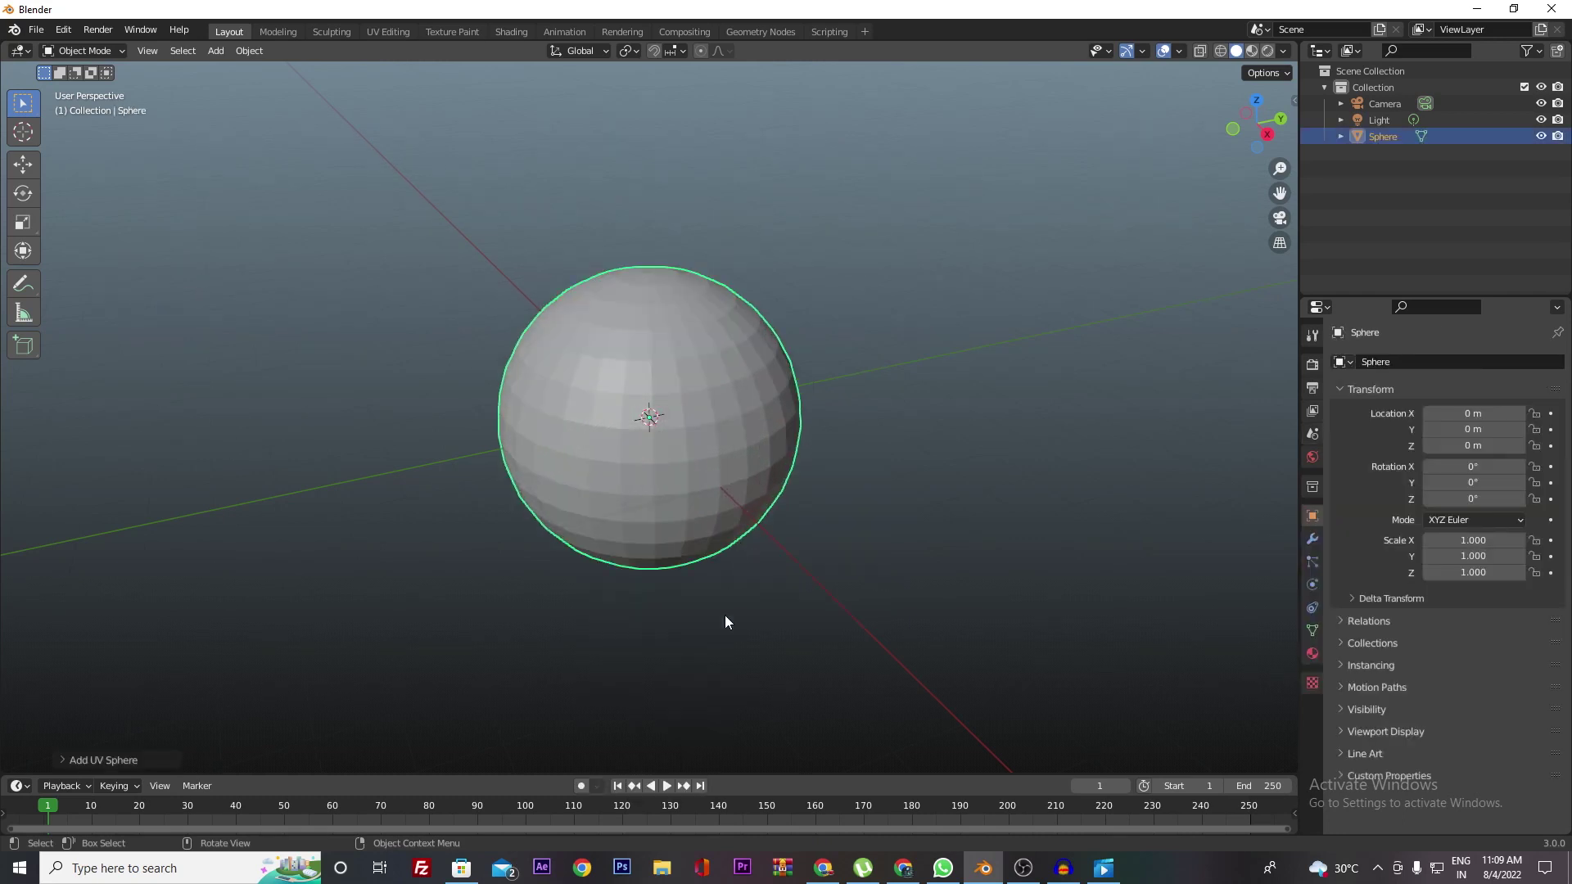
{"action": "mouse_move", "coordinate": [724, 615]}
{"action": "middle_mouse_down"}
{"action": "mouse_move", "coordinate": [690, 587]}
{"action": "mouse_move", "coordinate": [1056, 663]}
{"action": "middle_mouse_up"}
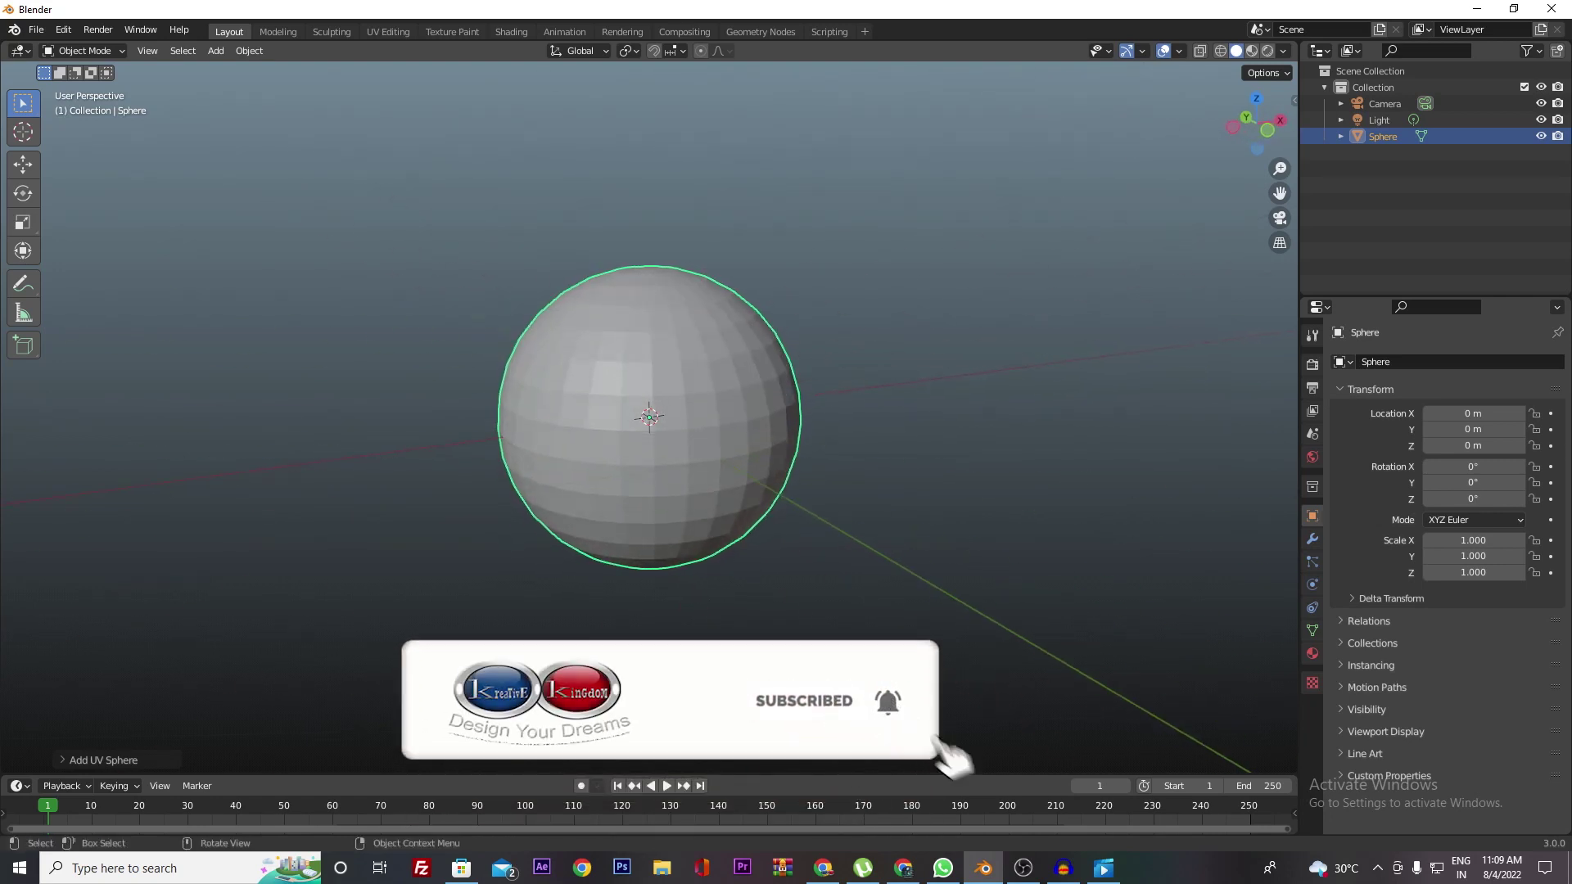
Step: Shade the UV sphere smooth and enter Edit Mode
{"action": "right_click", "coordinate": [709, 464]}
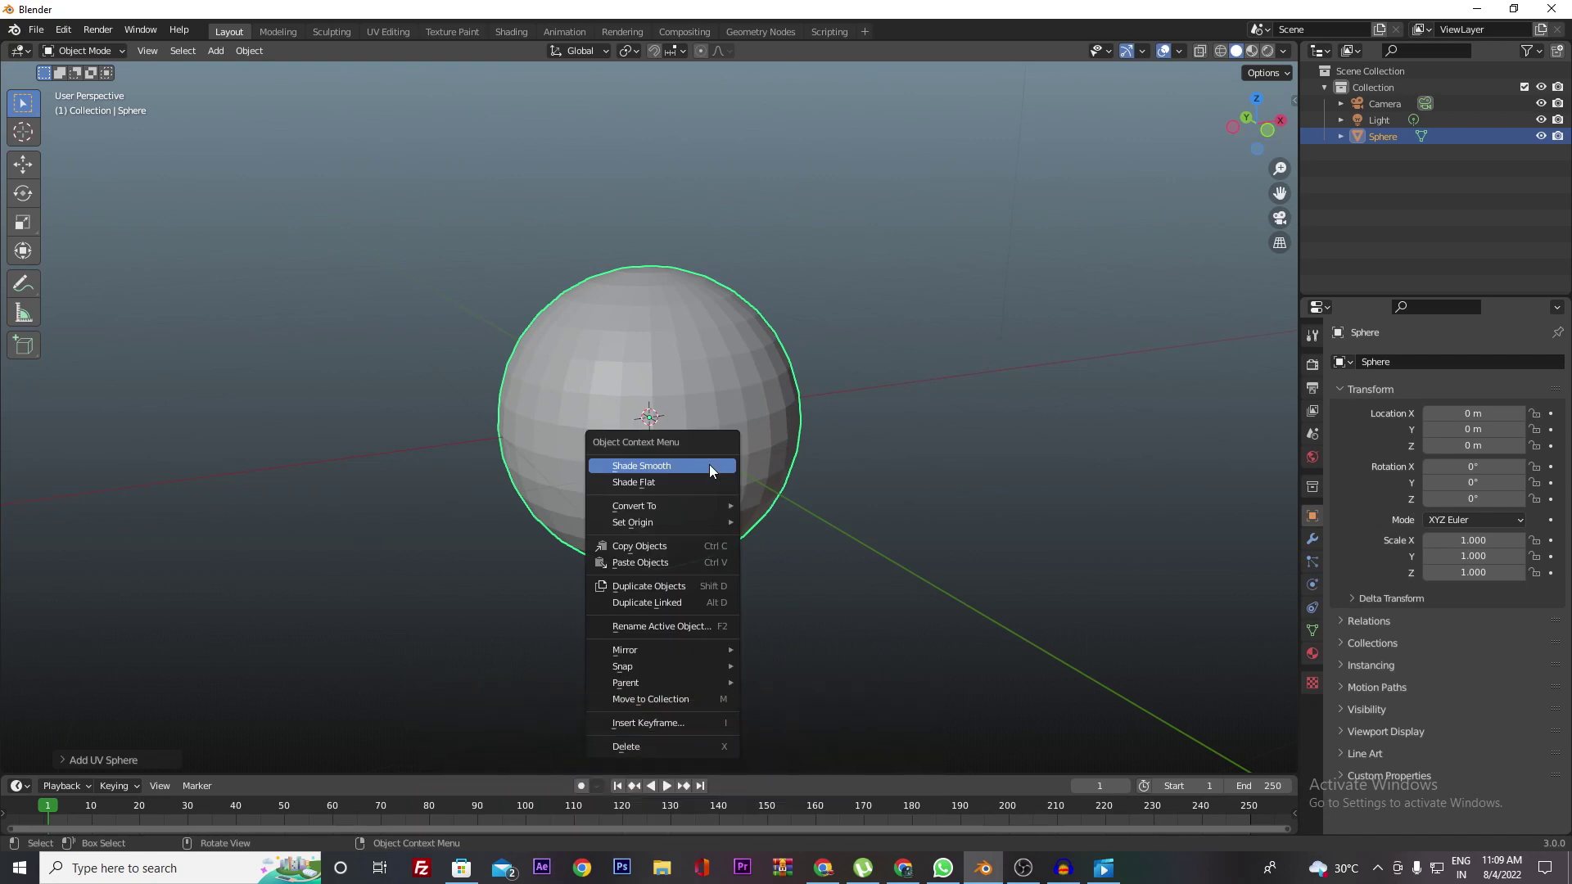
{"action": "left_click", "coordinate": [709, 464]}
{"action": "middle_click_drag", "start_coordinate": [804, 505], "coordinate": [572, 527]}
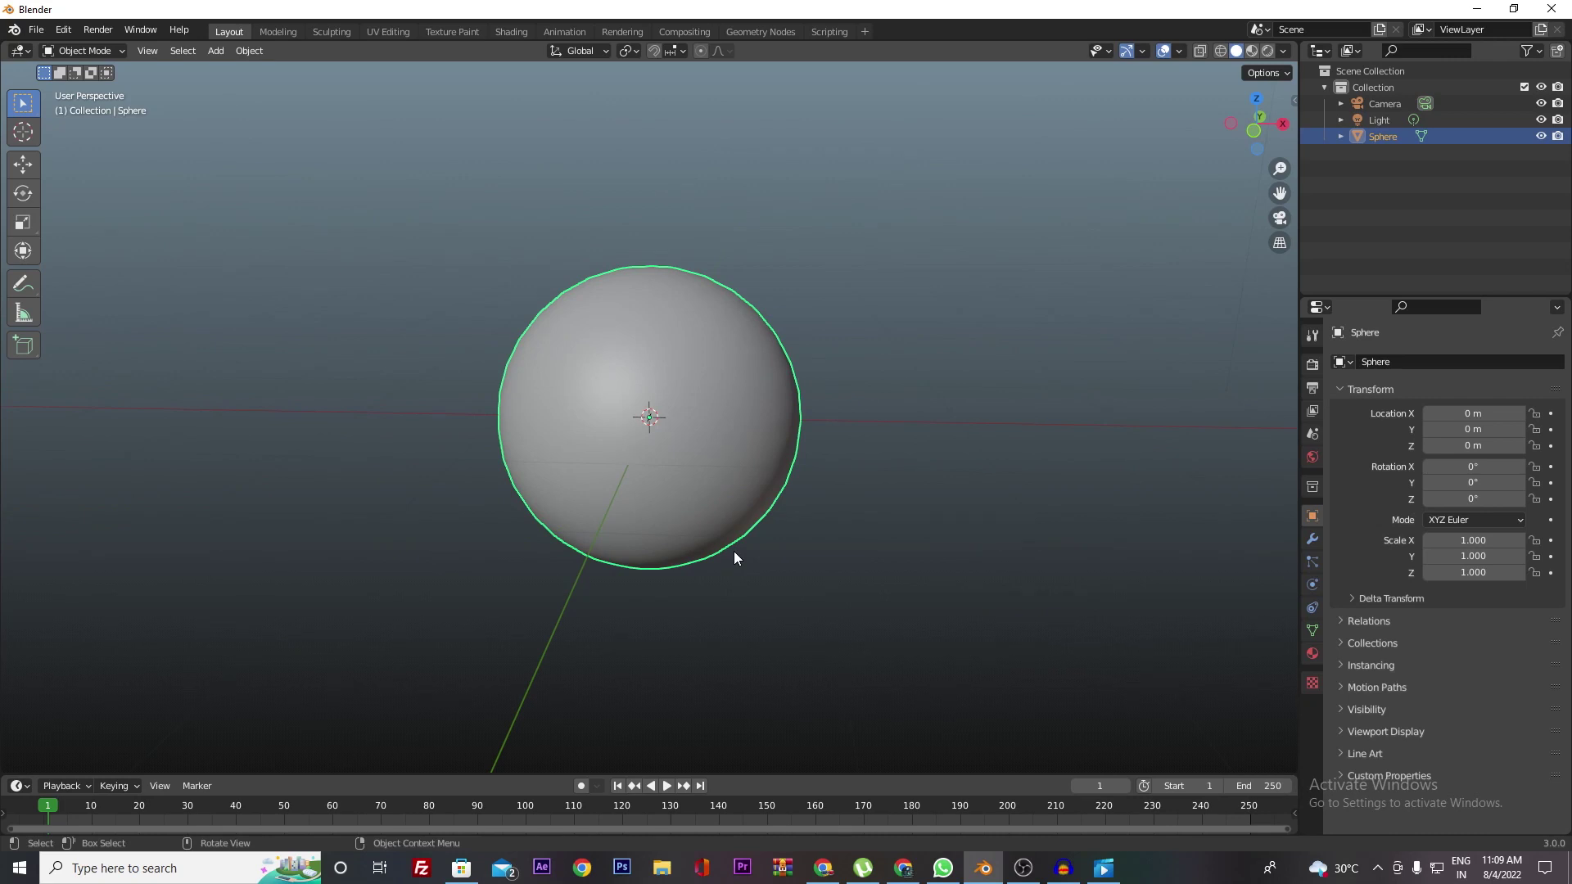
{"action": "key", "text": "Tab"}
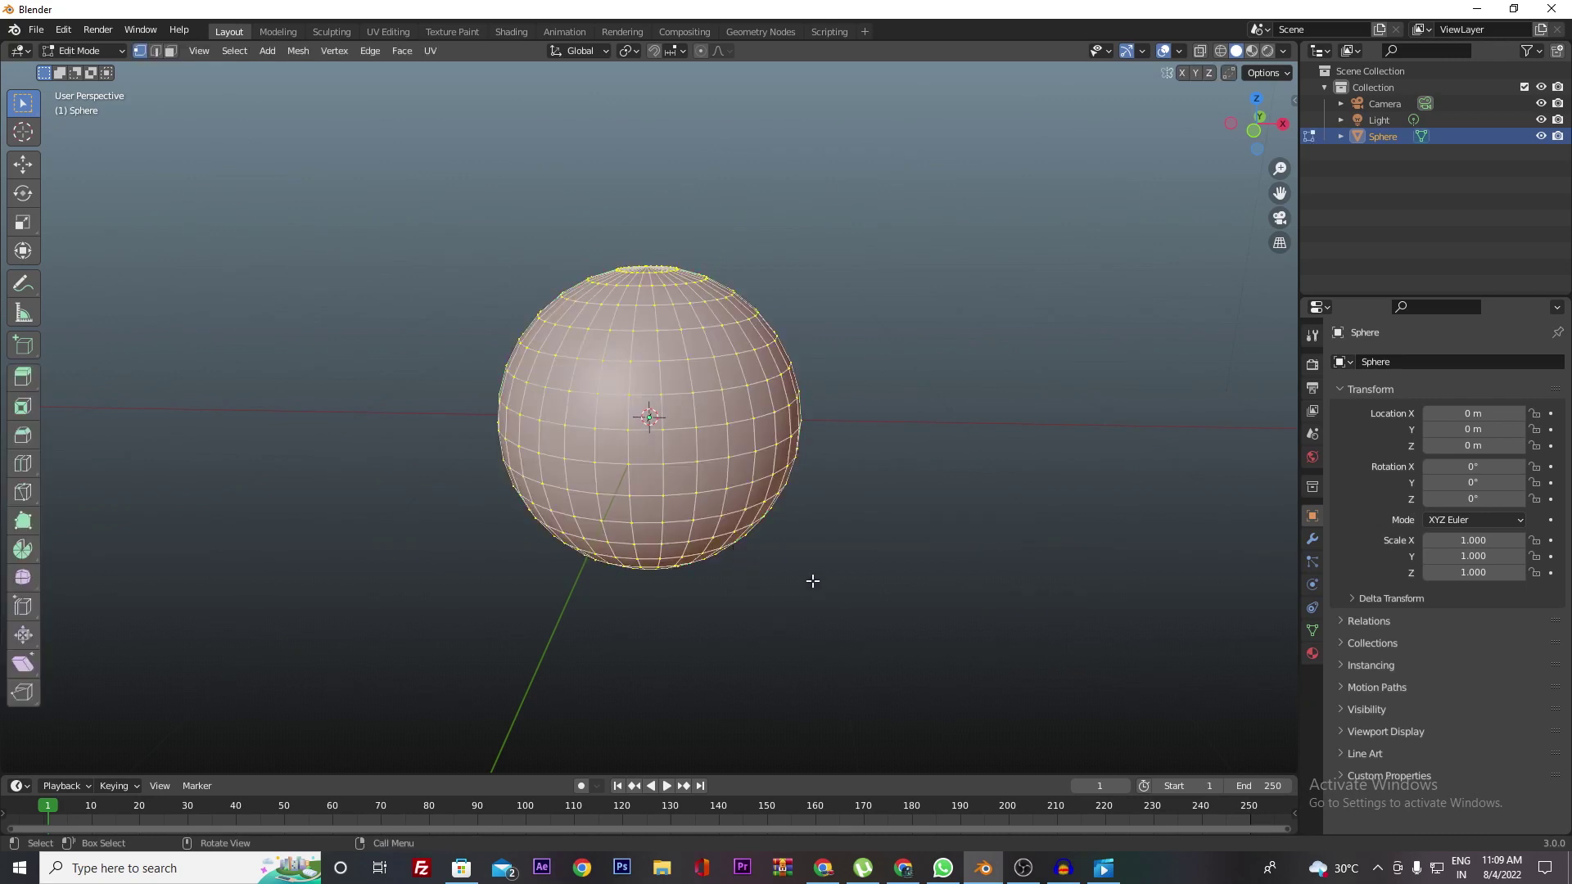
Step: Deselect the mesh and select a vertical strip of faces on the sphere's right side
{"action": "mouse_move", "coordinate": [813, 581]}
{"action": "middle_mouse_down"}
{"action": "mouse_move", "coordinate": [736, 572]}
{"action": "mouse_move", "coordinate": [746, 551]}
{"action": "middle_mouse_up"}
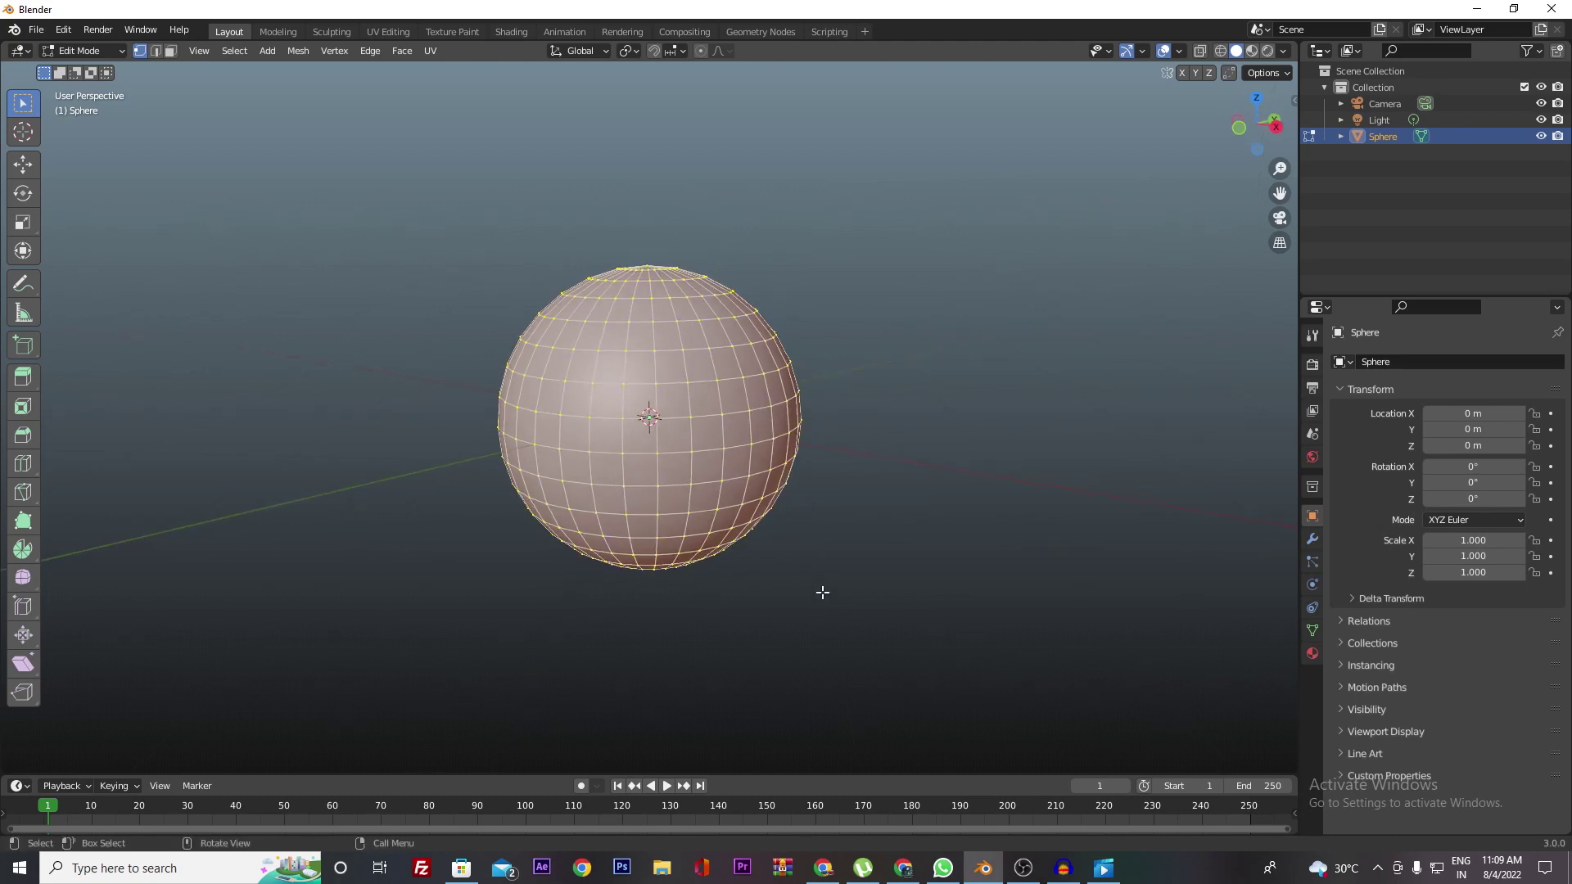
{"action": "mouse_move", "coordinate": [796, 597]}
{"action": "middle_mouse_down"}
{"action": "mouse_move", "coordinate": [709, 589]}
{"action": "mouse_move", "coordinate": [716, 610]}
{"action": "middle_mouse_up"}
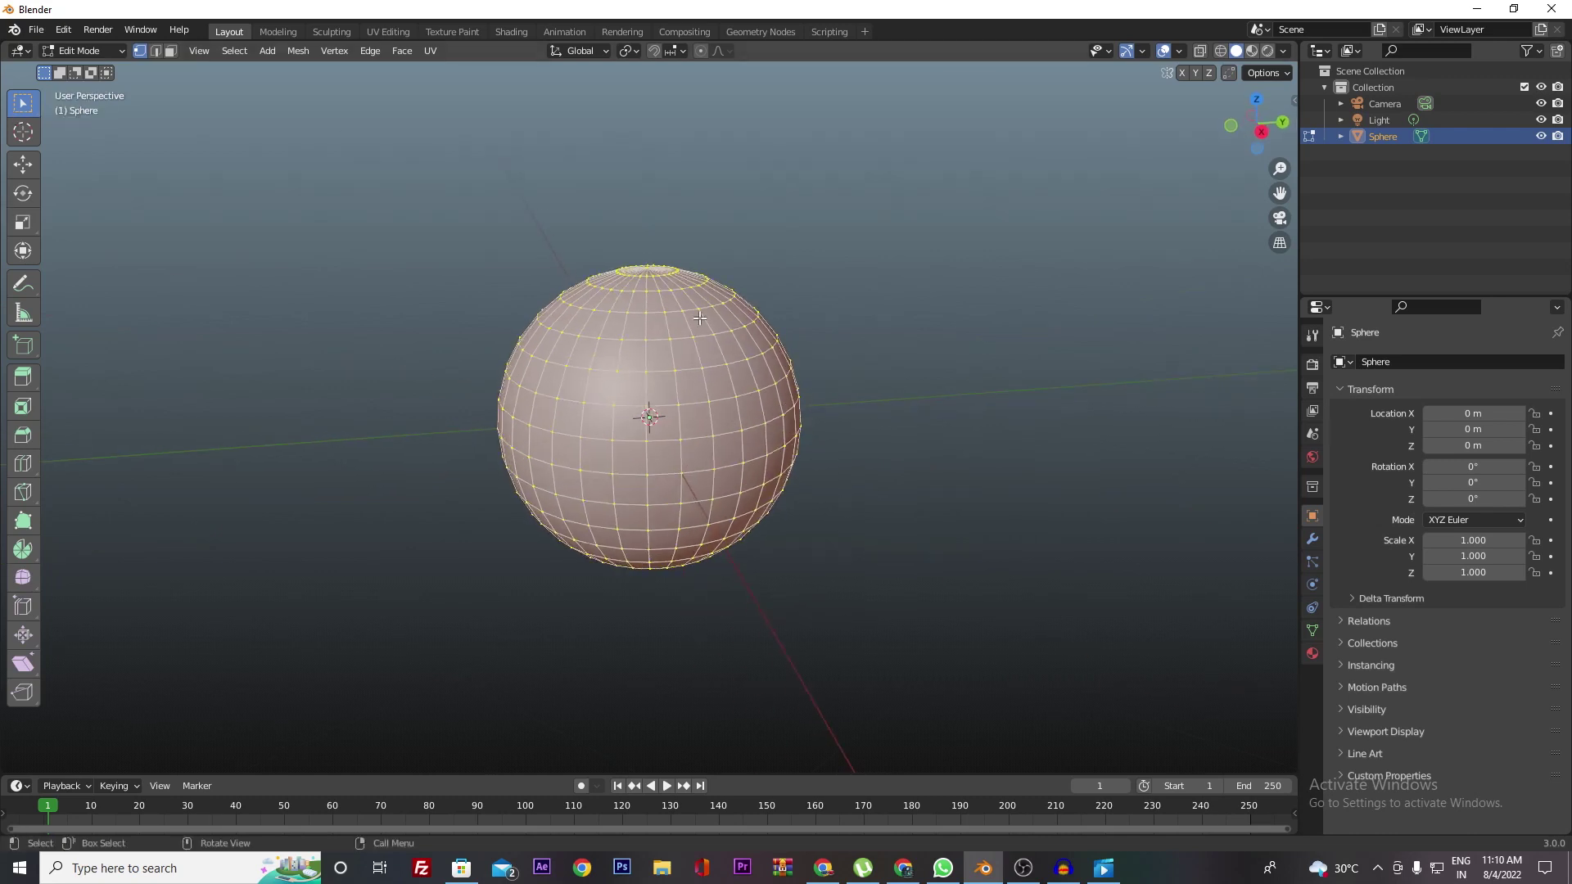
{"action": "left_click", "coordinate": [880, 353]}
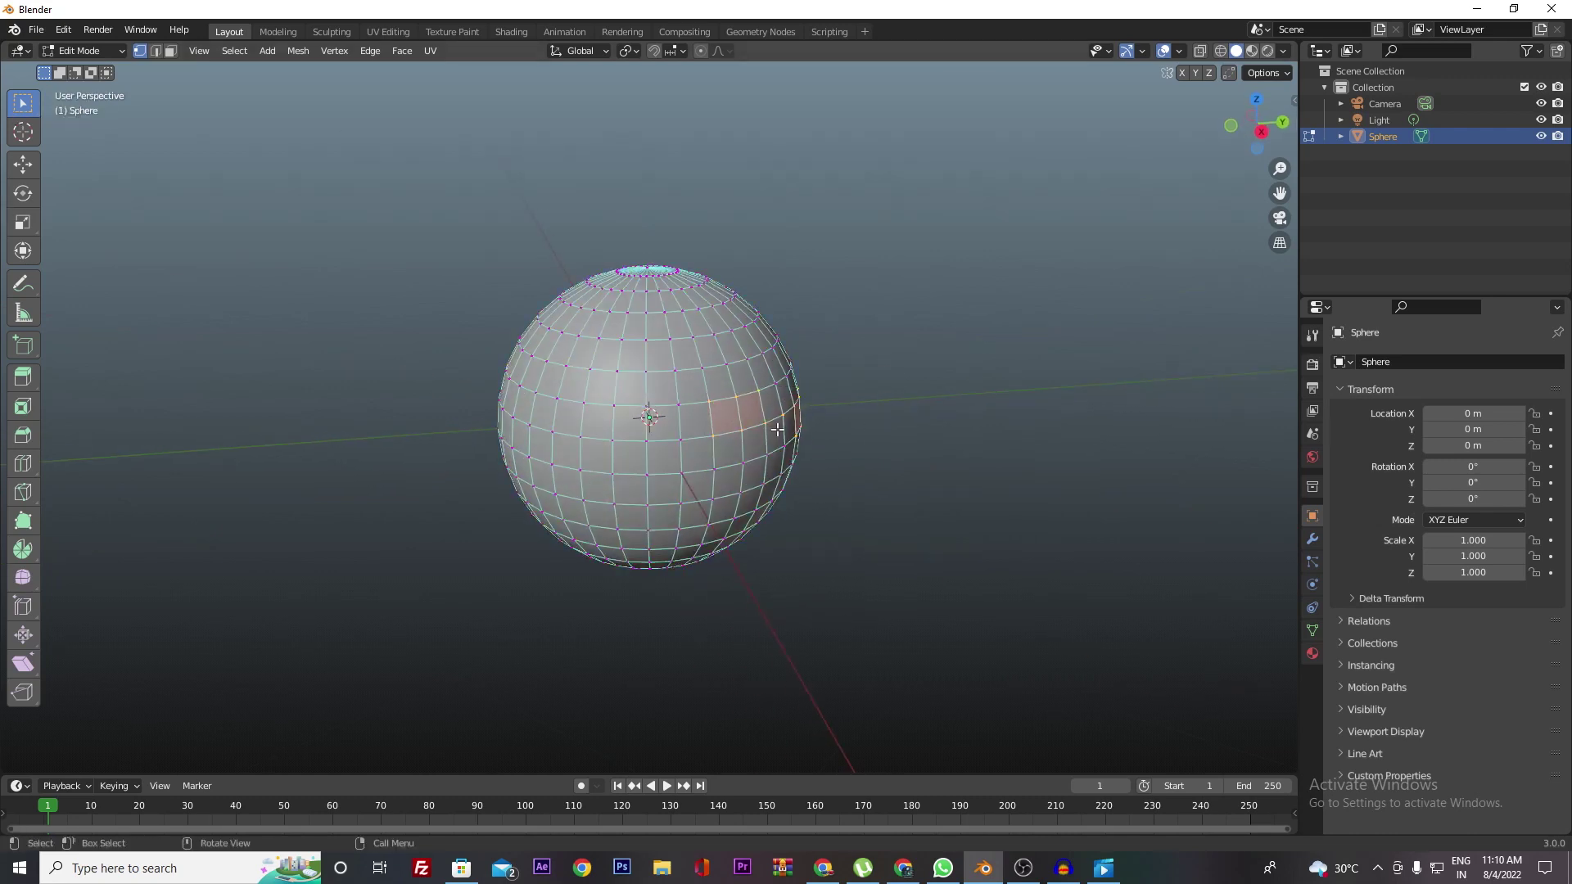
{"action": "left_click", "coordinate": [793, 458], "text": "alt"}
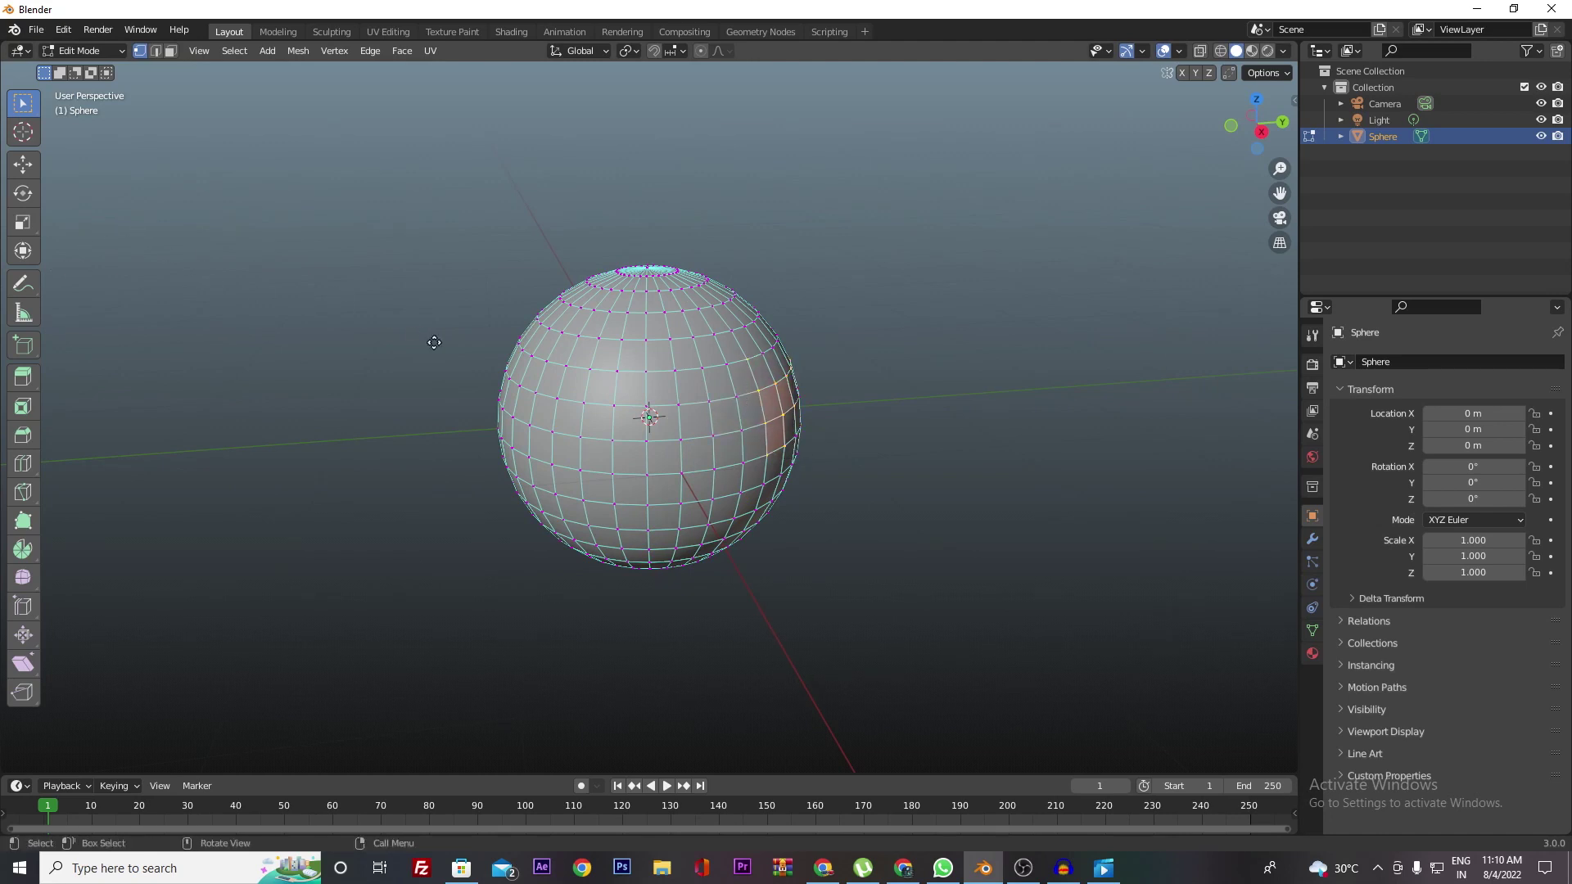
Step: Extrude the right-side strip and a front patch of faces outward
{"action": "key", "text": "e"}
{"action": "left_click", "coordinate": [478, 345]}
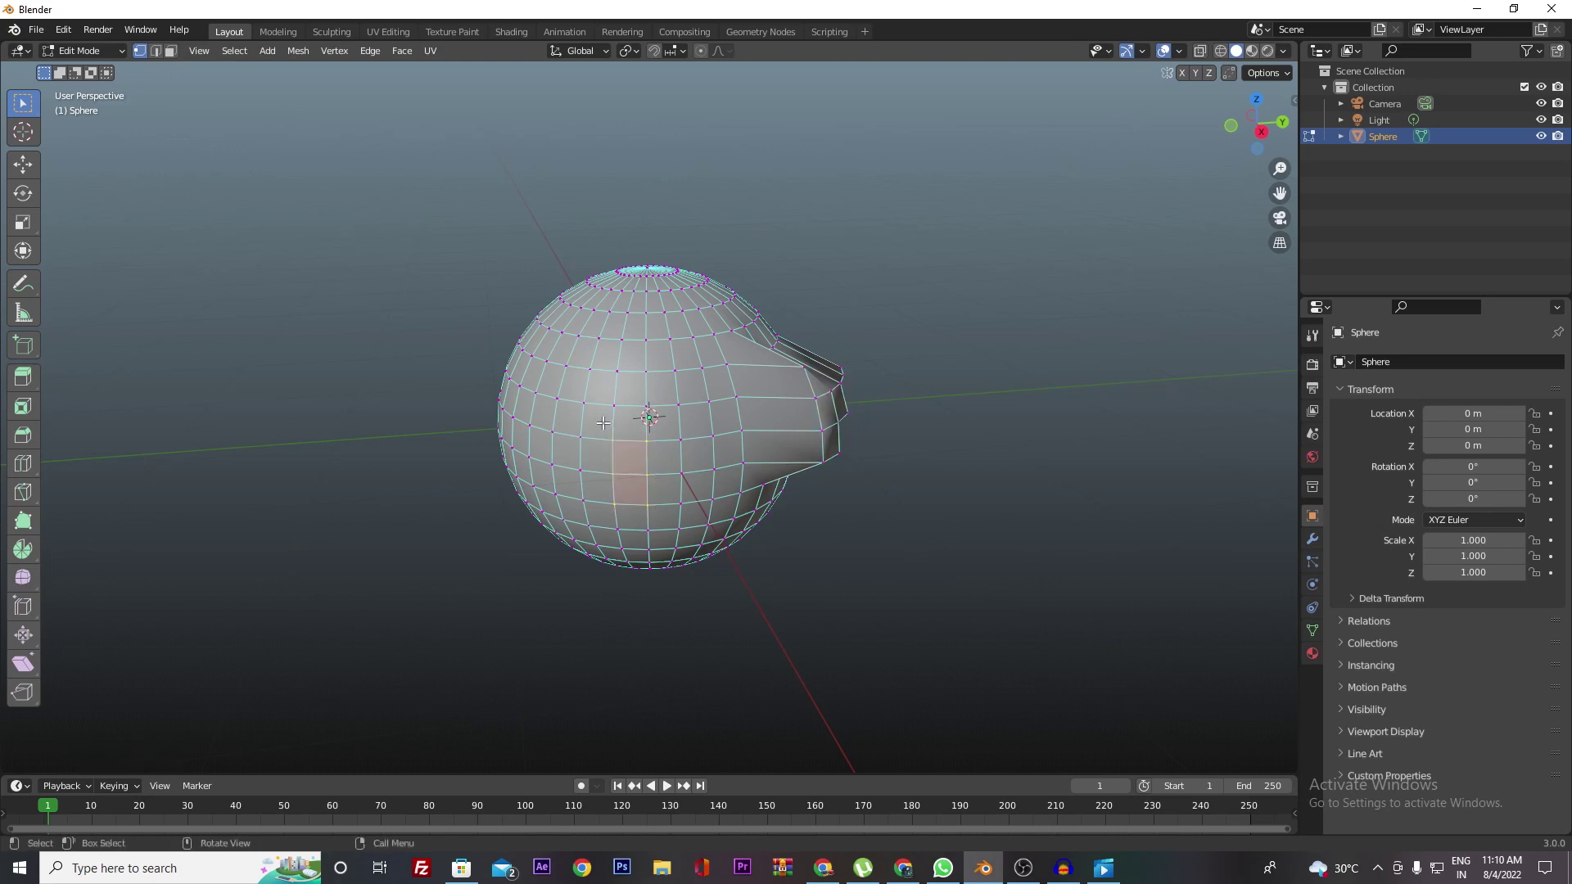
{"action": "middle_click_drag", "start_coordinate": [603, 423], "coordinate": [662, 466]}
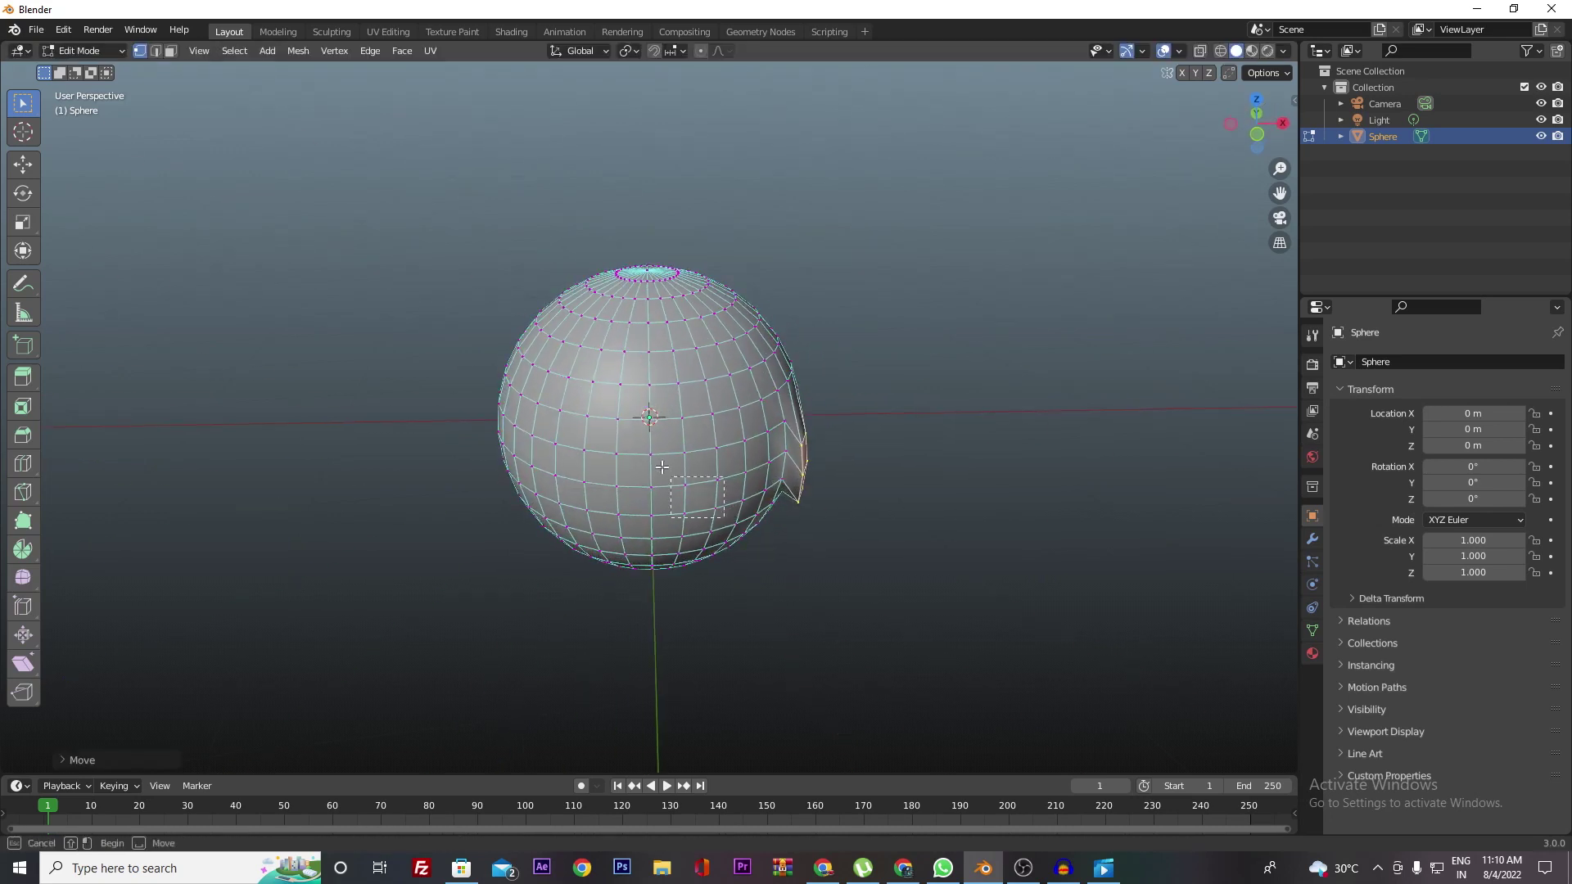
{"action": "left_click_drag", "start_coordinate": [662, 466], "coordinate": [729, 517]}
{"action": "key", "text": "e"}
{"action": "left_click", "coordinate": [721, 574]}
Step: Extrude right-side faces into a block and push a lower face patch outward
{"action": "mouse_move", "coordinate": [720, 574]}
{"action": "middle_mouse_down"}
{"action": "mouse_move", "coordinate": [807, 521]}
{"action": "mouse_move", "coordinate": [814, 533]}
{"action": "mouse_move", "coordinate": [860, 477]}
{"action": "middle_mouse_up"}
{"action": "left_click", "coordinate": [759, 478]}
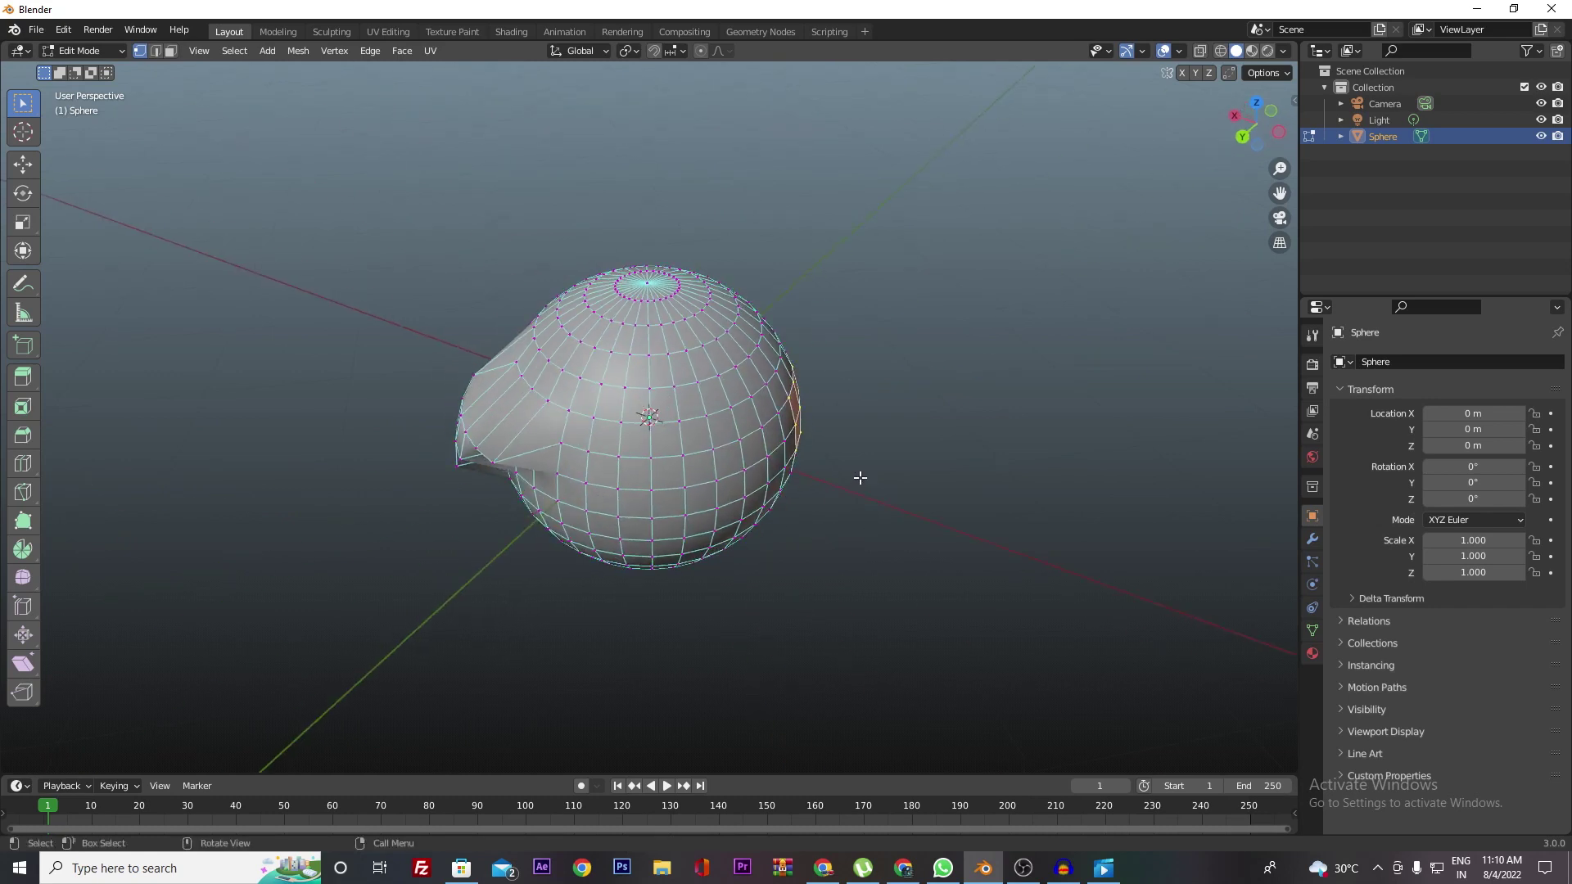
{"action": "key", "text": "e"}
{"action": "left_click", "coordinate": [941, 450]}
{"action": "left_click_drag", "start_coordinate": [784, 558], "coordinate": [688, 464]}
{"action": "key", "text": "g"}
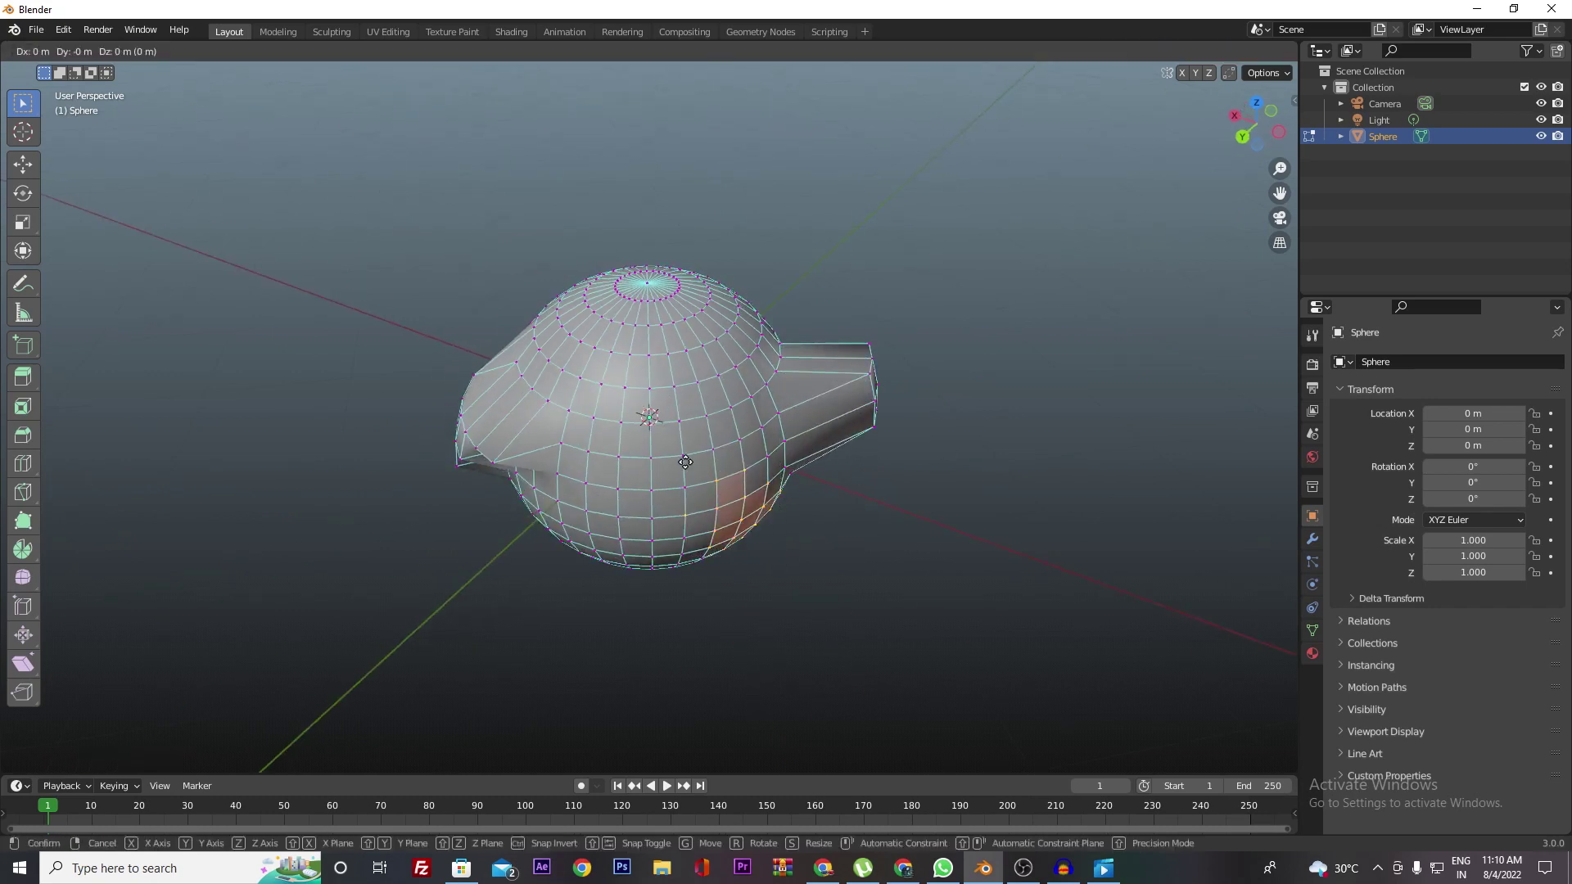
{"action": "left_click", "coordinate": [704, 483]}
Step: Move a ring of faces on the upper sphere to a new position
{"action": "middle_click_drag", "start_coordinate": [704, 483], "coordinate": [737, 449]}
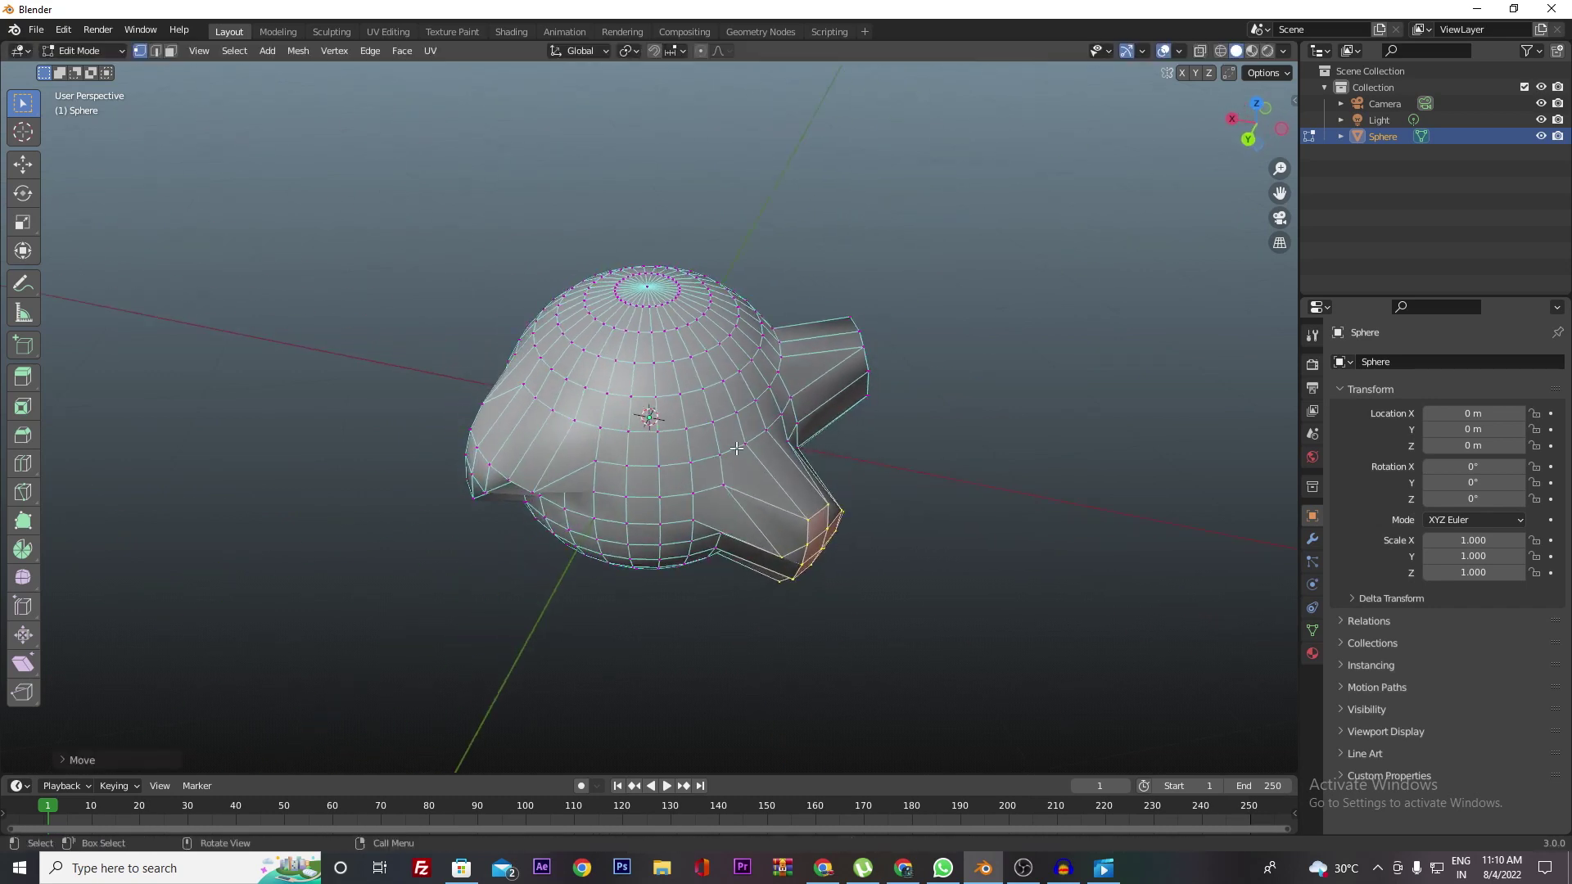
{"action": "left_click", "coordinate": [662, 357], "text": "alt"}
{"action": "key", "text": "g"}
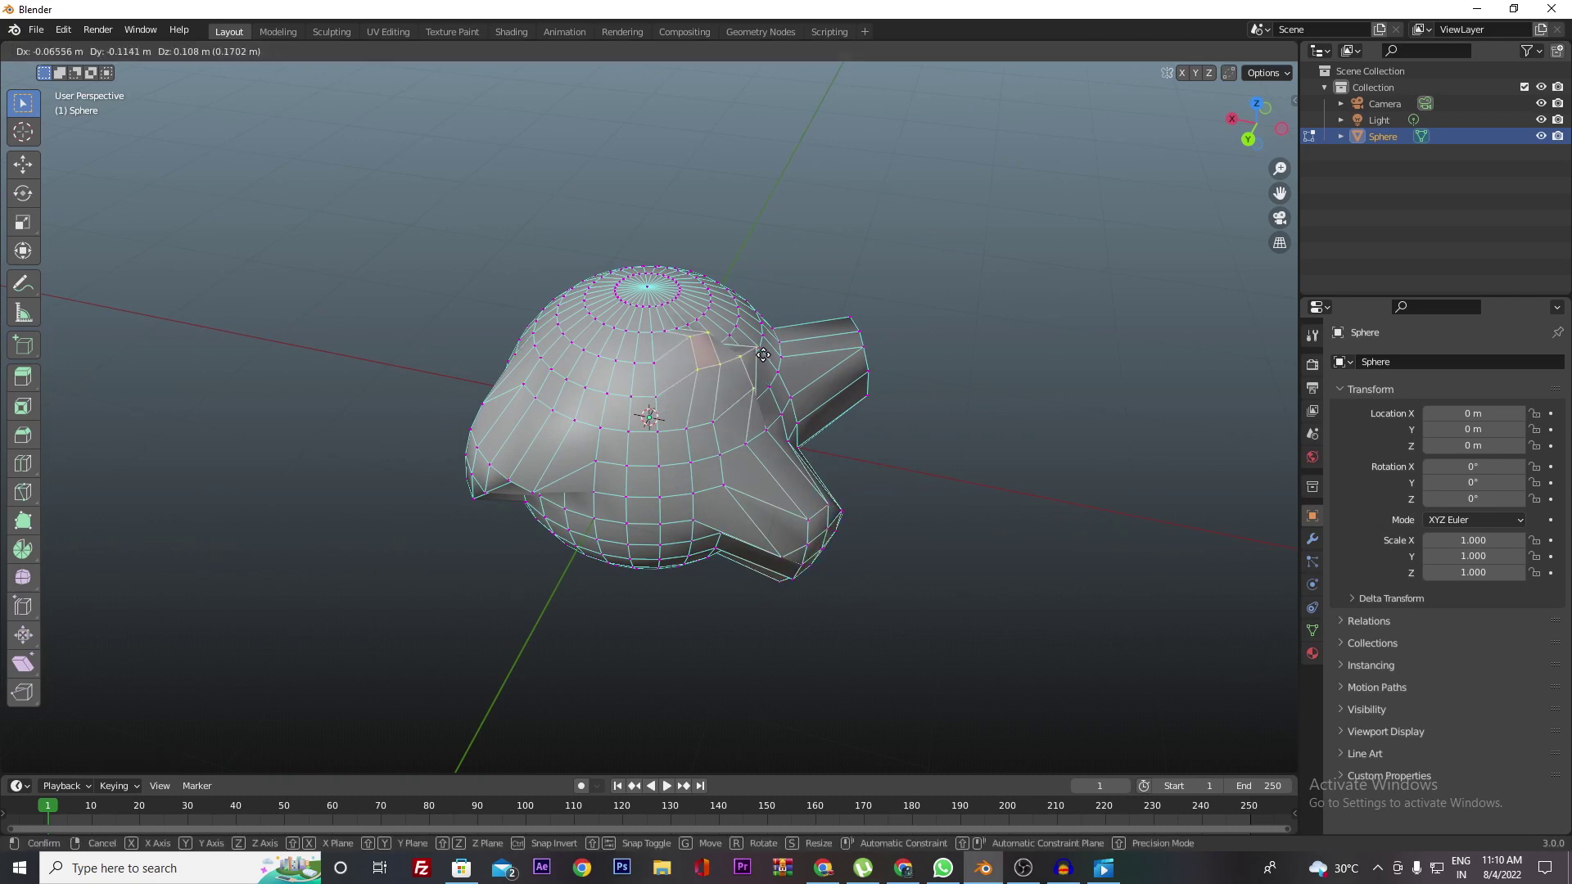
{"action": "left_click", "coordinate": [746, 381]}
{"action": "middle_click_drag", "start_coordinate": [746, 381], "coordinate": [858, 334]}
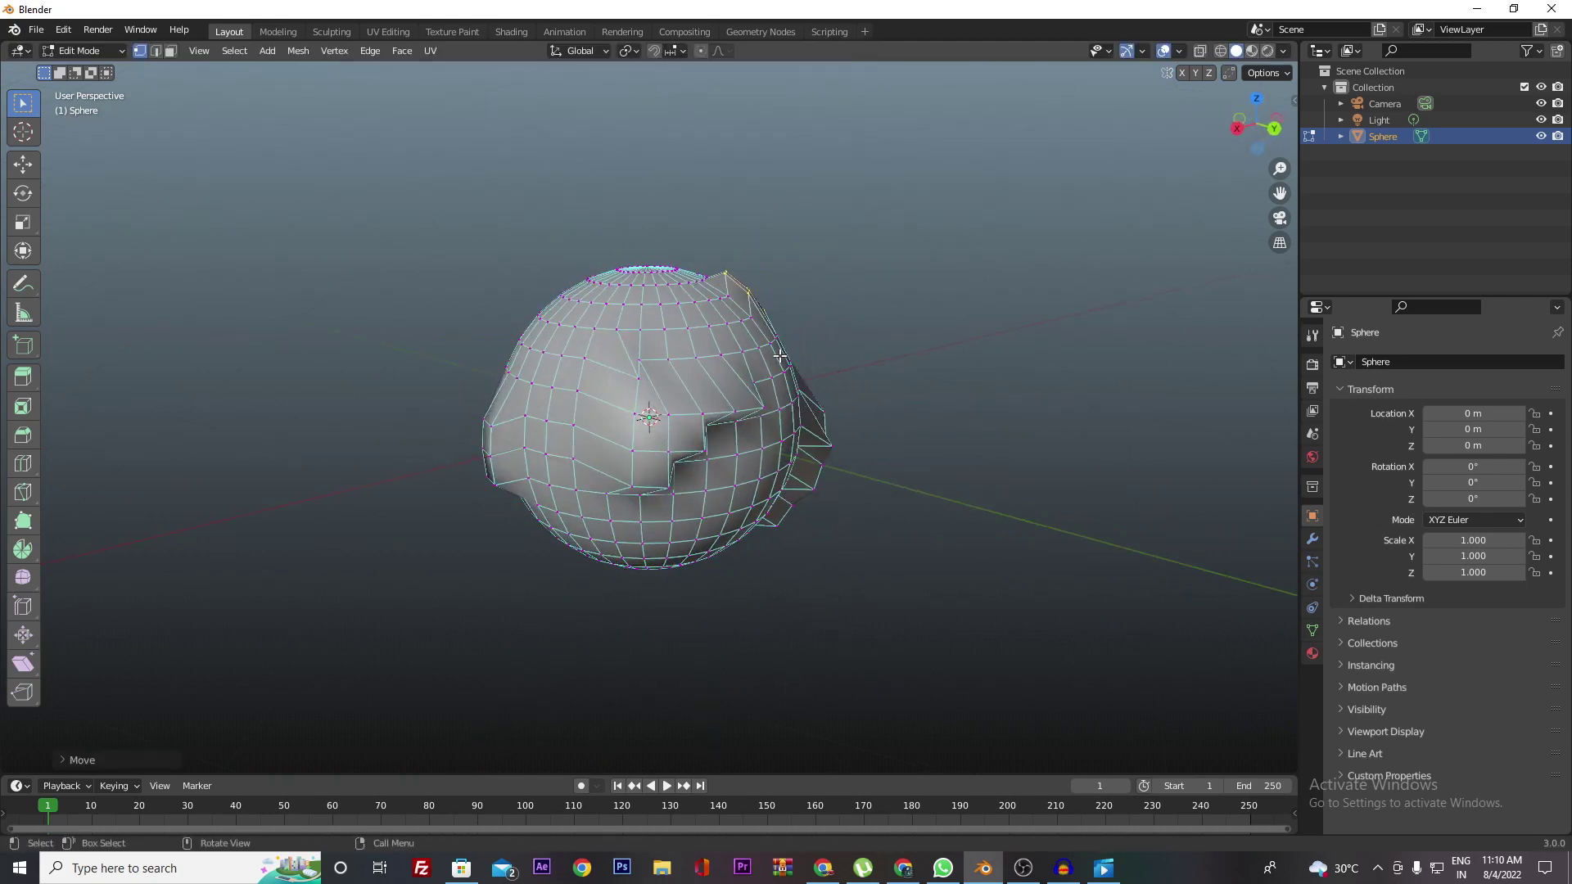
{"action": "middle_click_drag", "start_coordinate": [763, 348], "coordinate": [650, 393]}
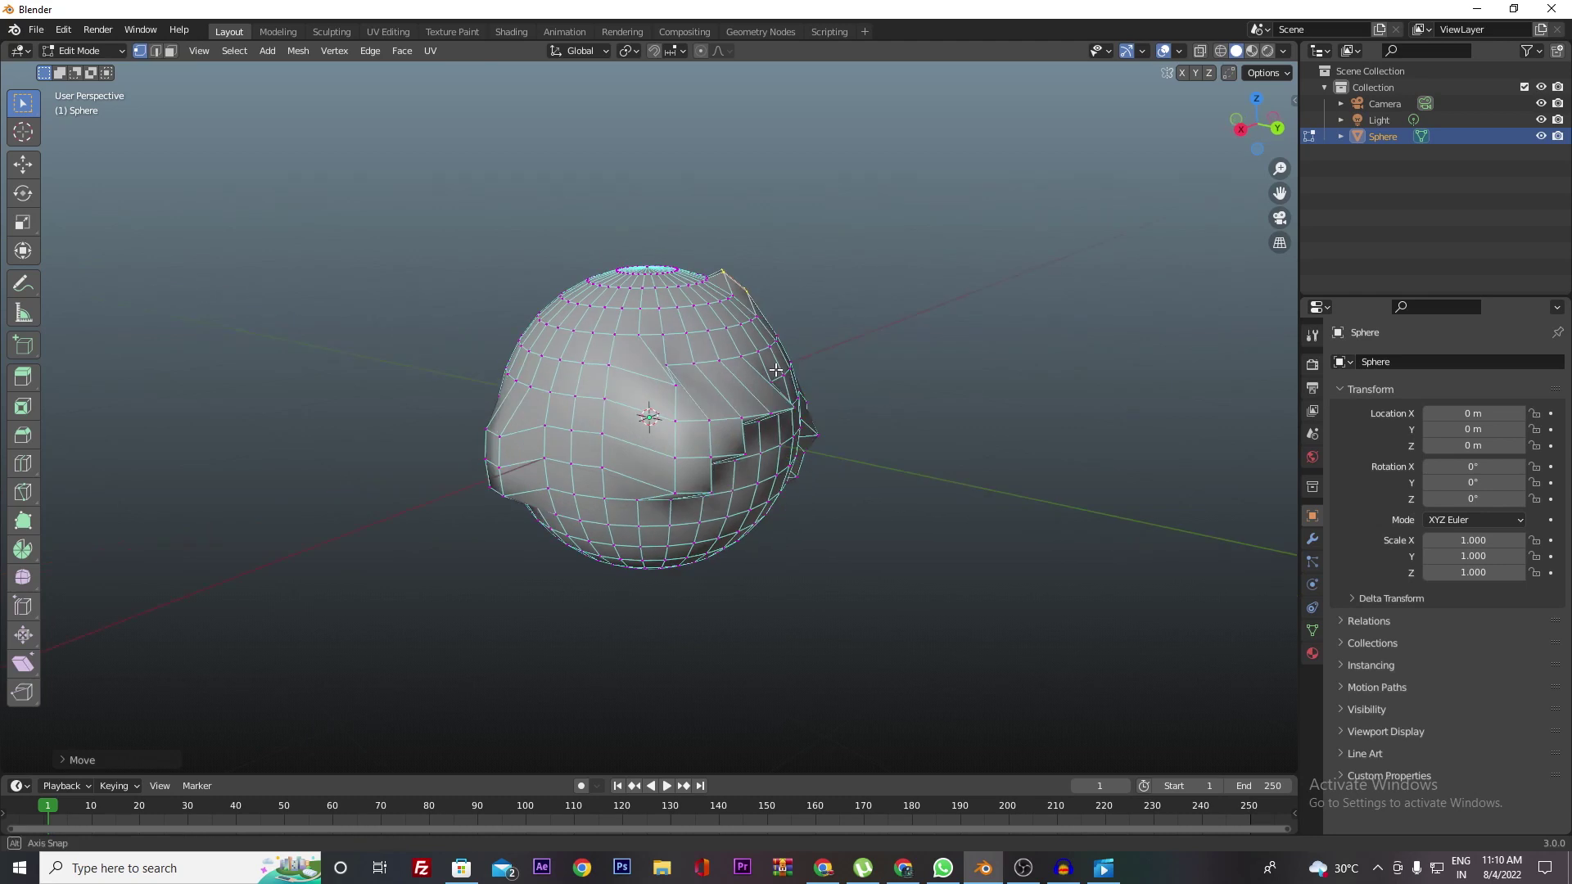
Step: Move a group of vertices near the top of the sphere
{"action": "left_click_drag", "start_coordinate": [574, 308], "coordinate": [624, 349]}
{"action": "middle_click_drag", "start_coordinate": [624, 349], "coordinate": [828, 386]}
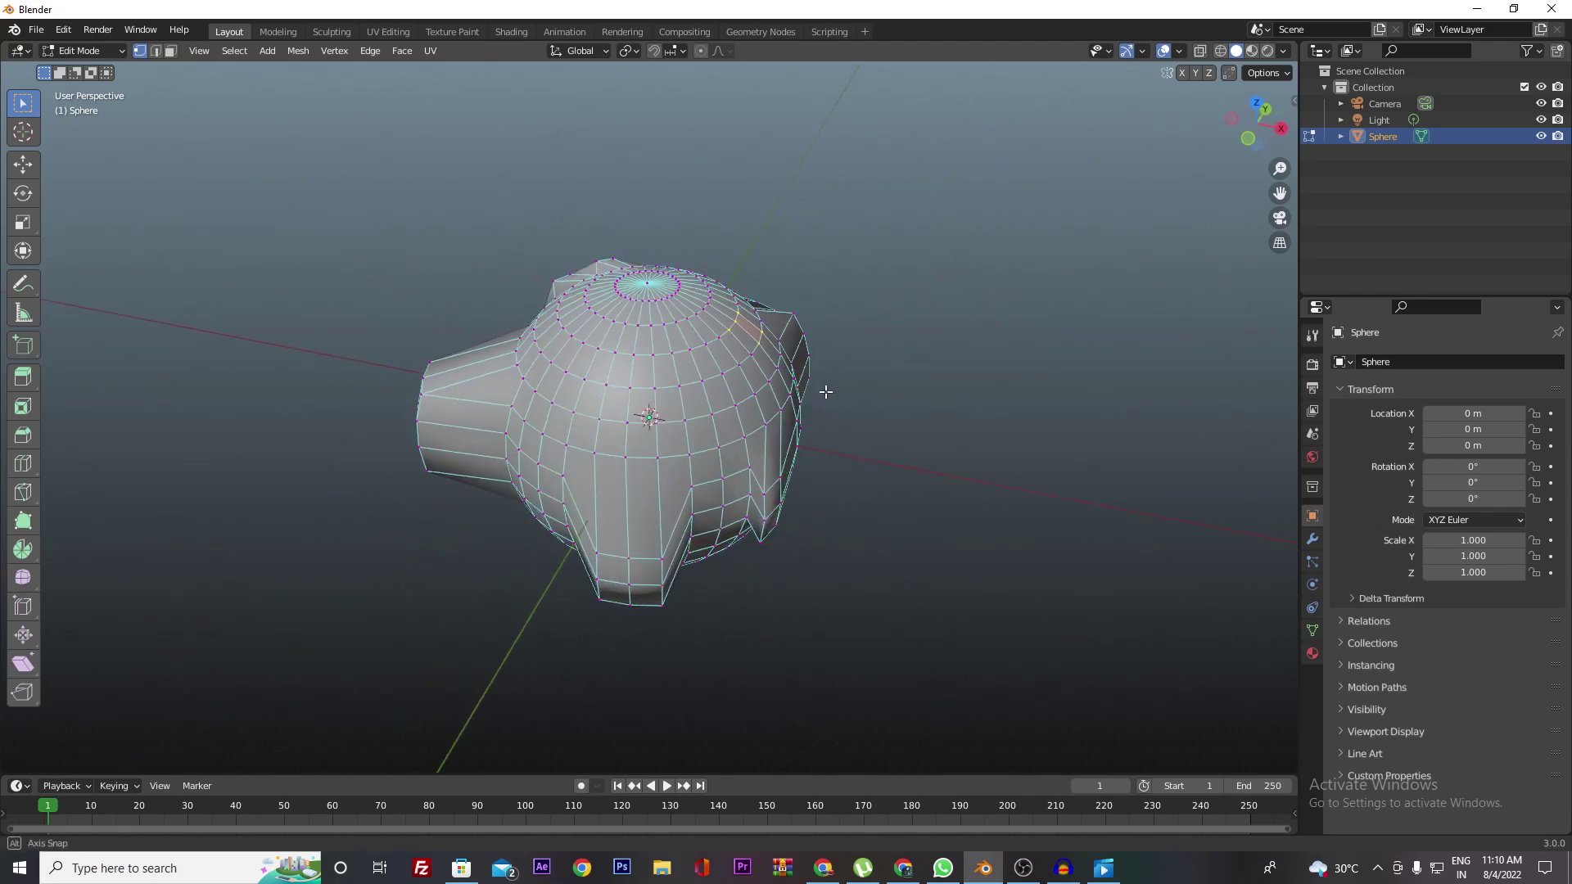
{"action": "key", "text": "g"}
{"action": "left_click", "coordinate": [902, 344]}
{"action": "middle_click_drag", "start_coordinate": [902, 344], "coordinate": [822, 387]}
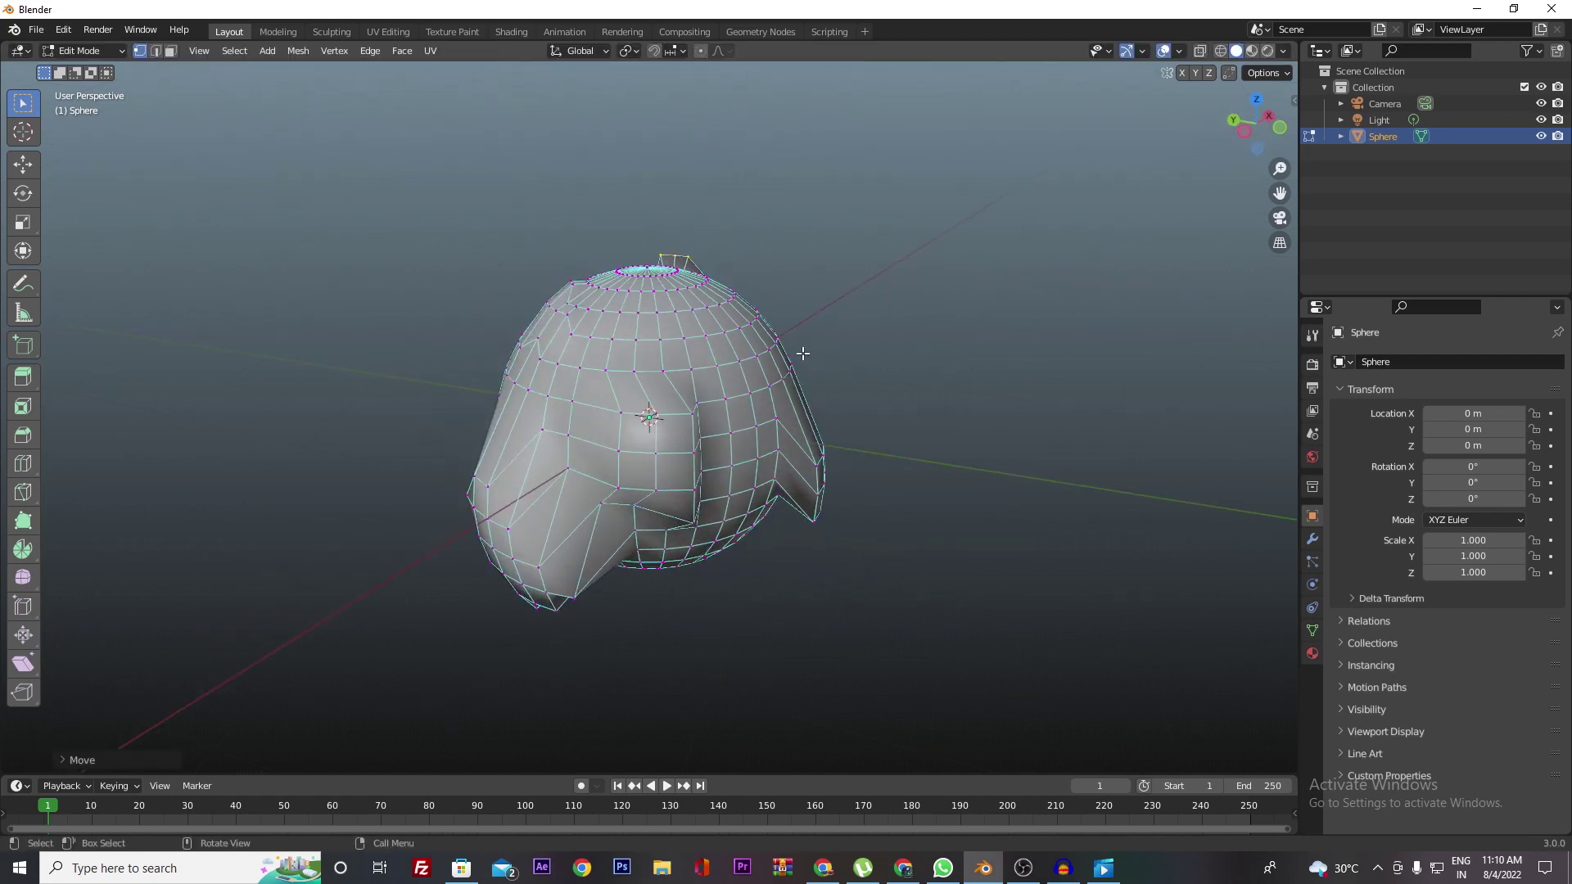
Step: Extrude upper-right faces toward the upper right and right-side faces outward
{"action": "left_click_drag", "start_coordinate": [803, 353], "coordinate": [719, 282]}
{"action": "key", "text": "e"}
{"action": "left_click", "coordinate": [796, 245]}
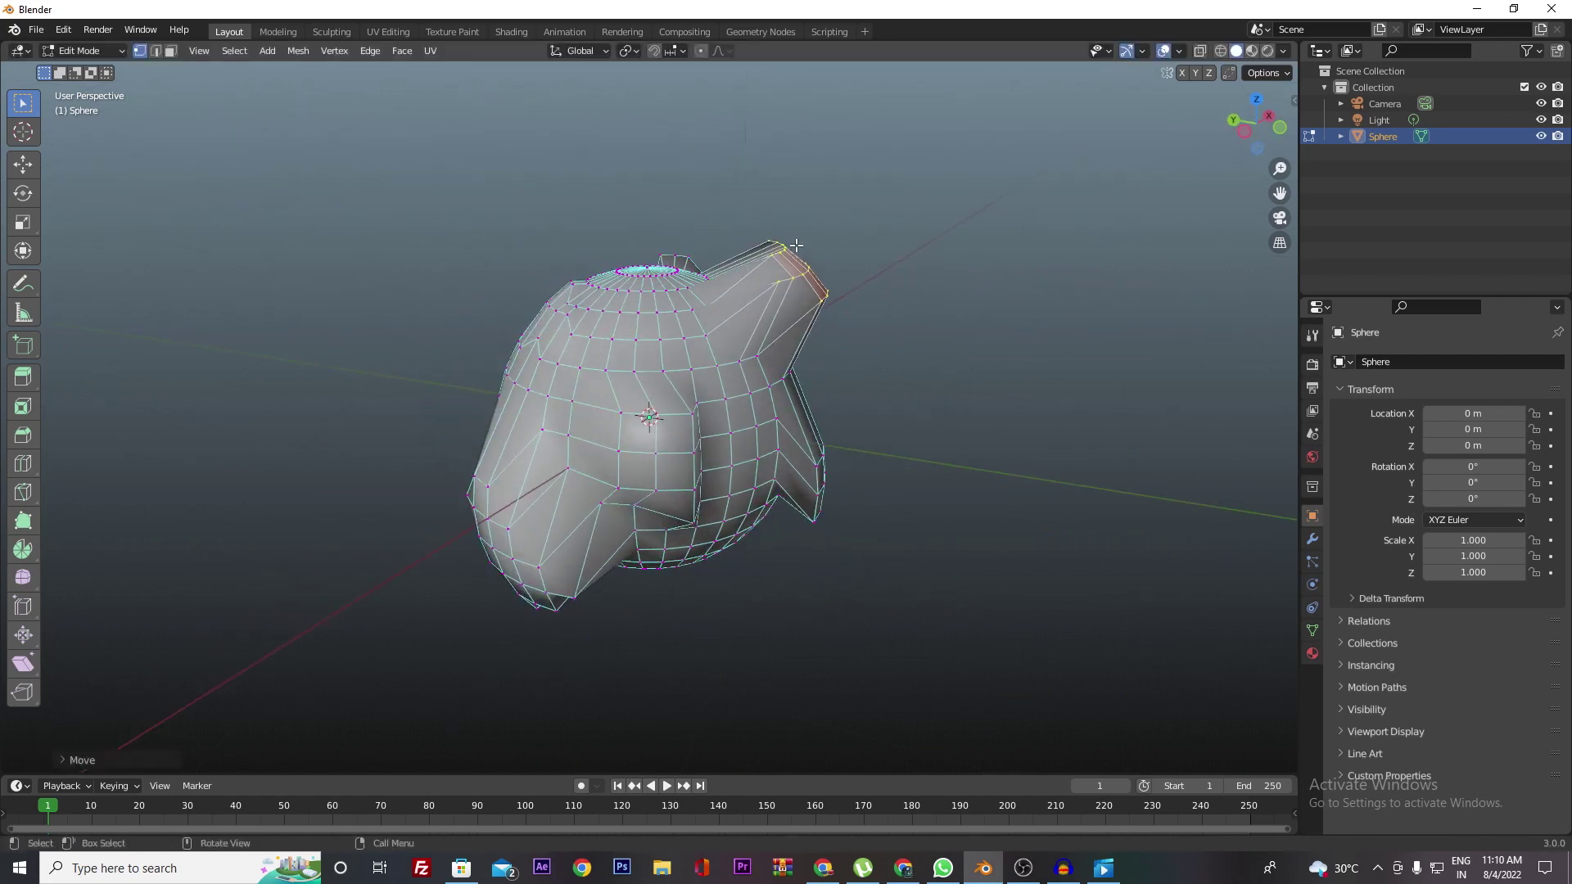
{"action": "key", "text": "e"}
{"action": "left_click", "coordinate": [743, 431]}
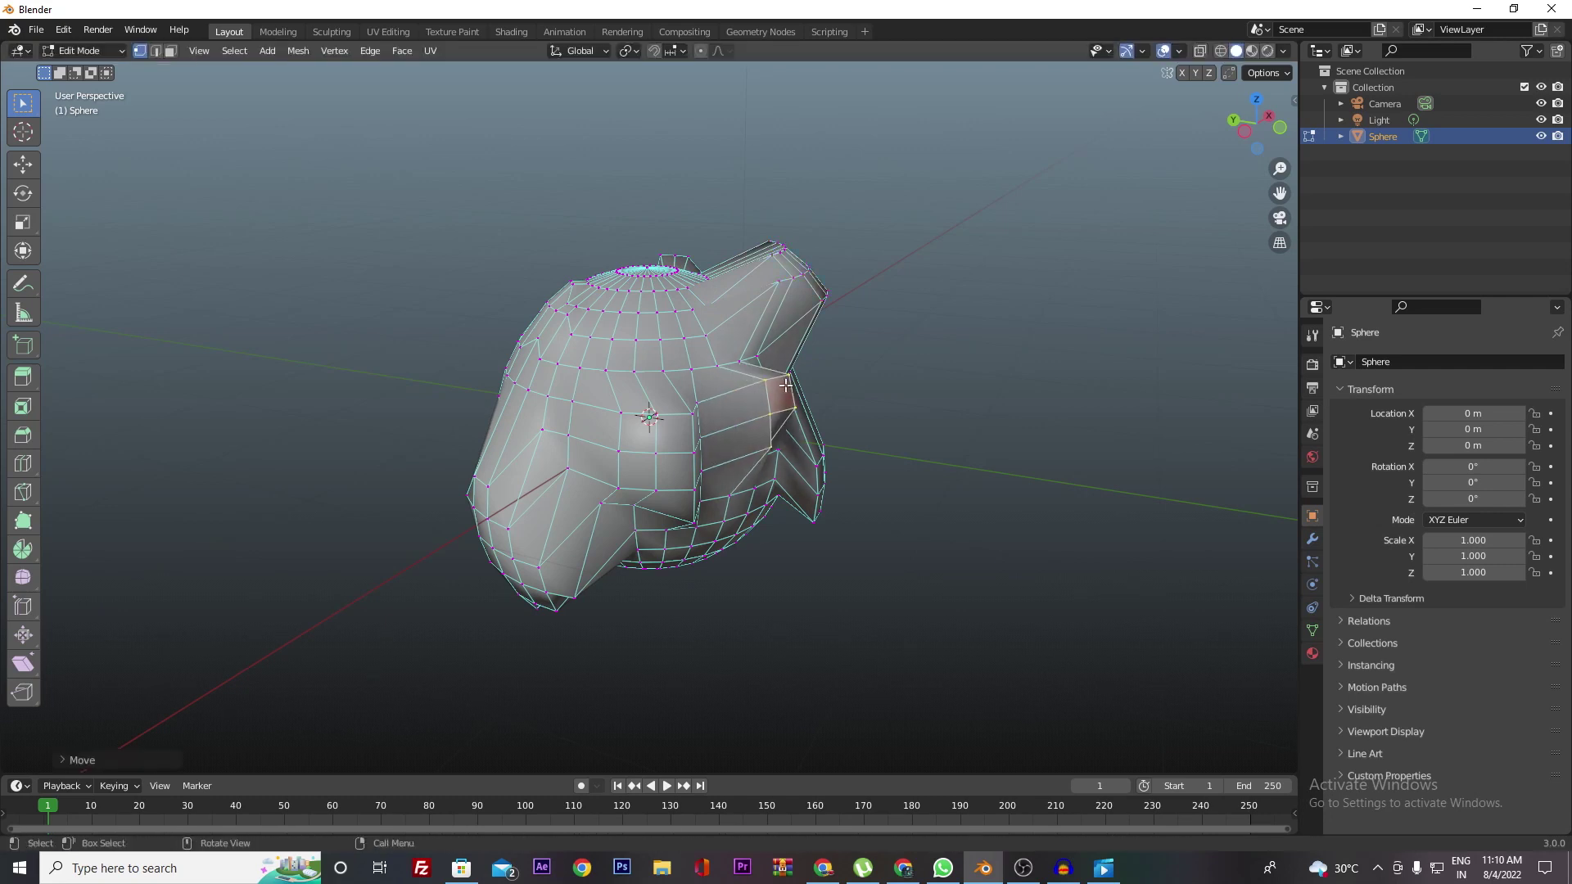
{"action": "middle_click_drag", "start_coordinate": [743, 432], "coordinate": [688, 410]}
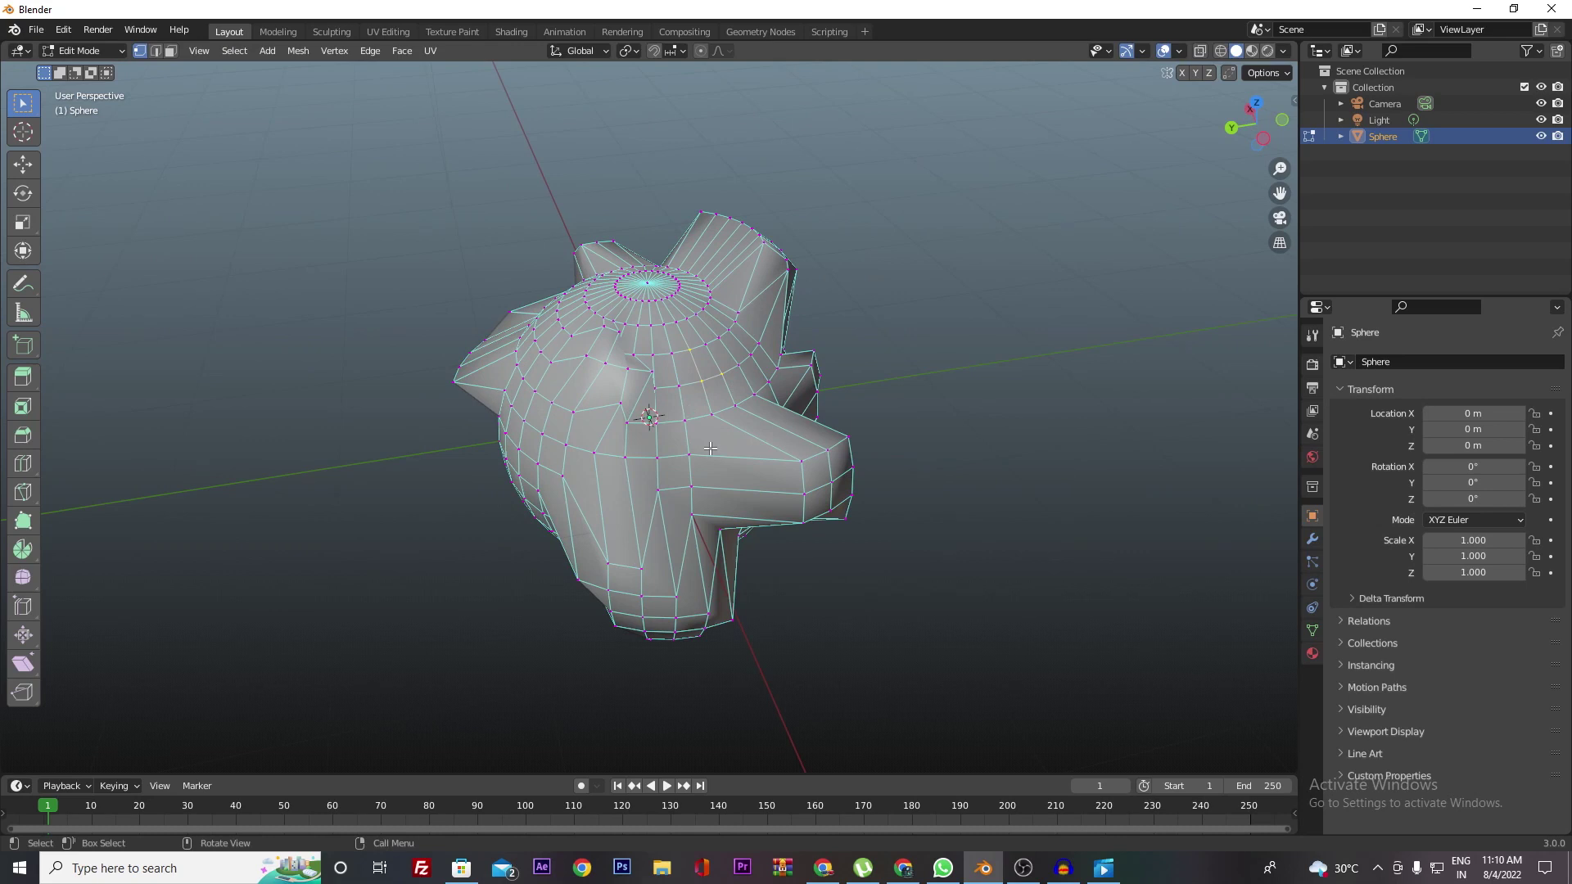
{"action": "middle_click_drag", "start_coordinate": [730, 419], "coordinate": [828, 374]}
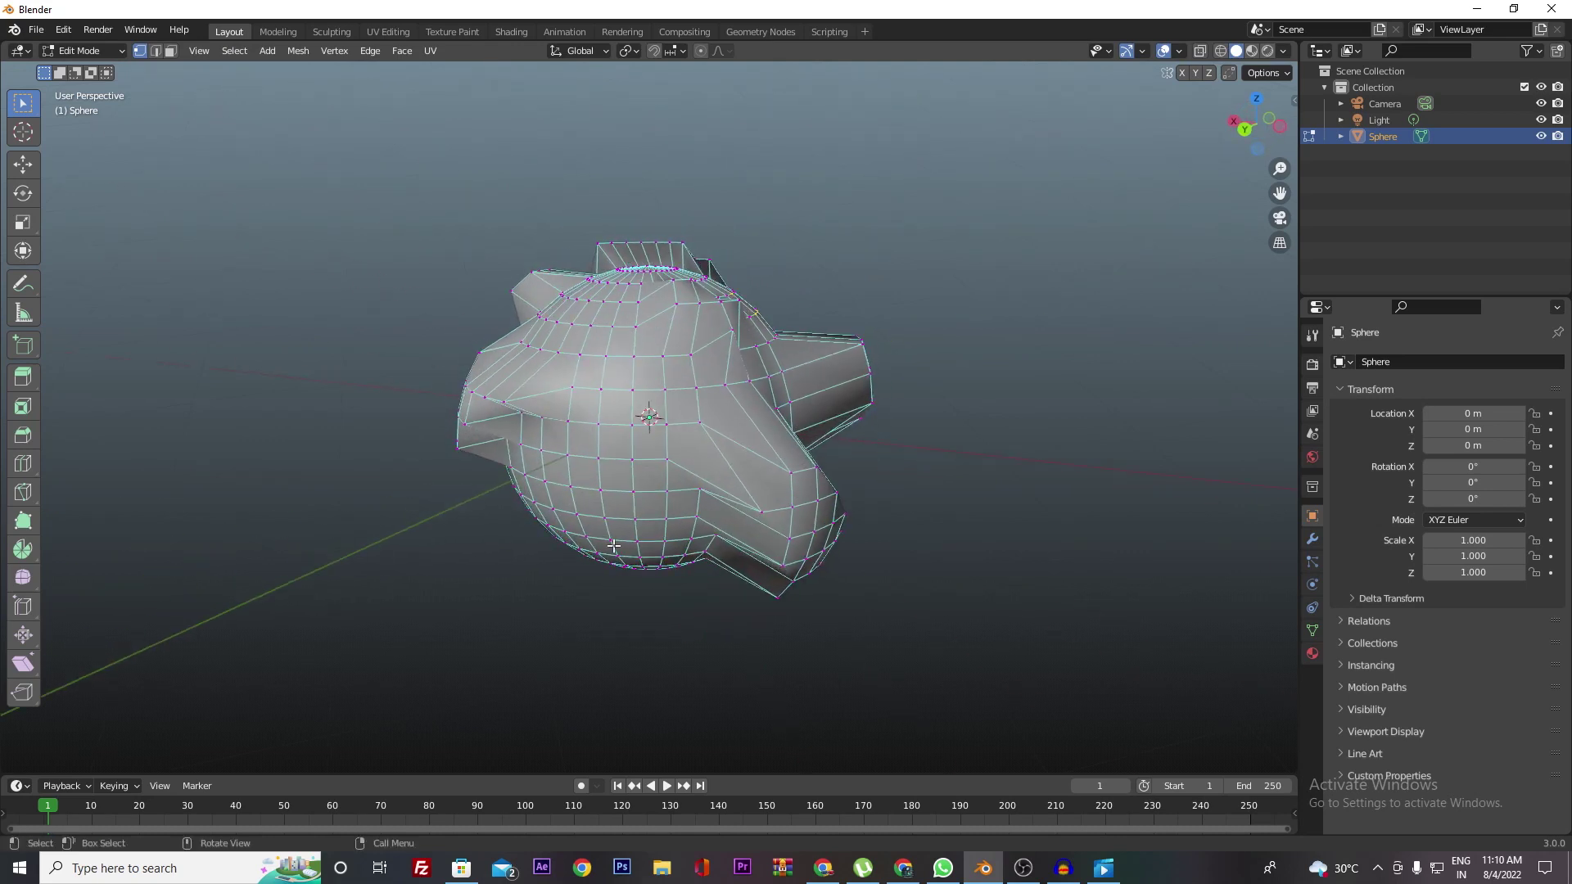
Step: Displace a group of vertices and pull the top vertices up into a spike
{"action": "mouse_move", "coordinate": [660, 545]}
{"action": "middle_mouse_down"}
{"action": "mouse_move", "coordinate": [808, 484]}
{"action": "mouse_move", "coordinate": [885, 485]}
{"action": "middle_mouse_up"}
{"action": "key", "text": "g"}
{"action": "left_click", "coordinate": [819, 492]}
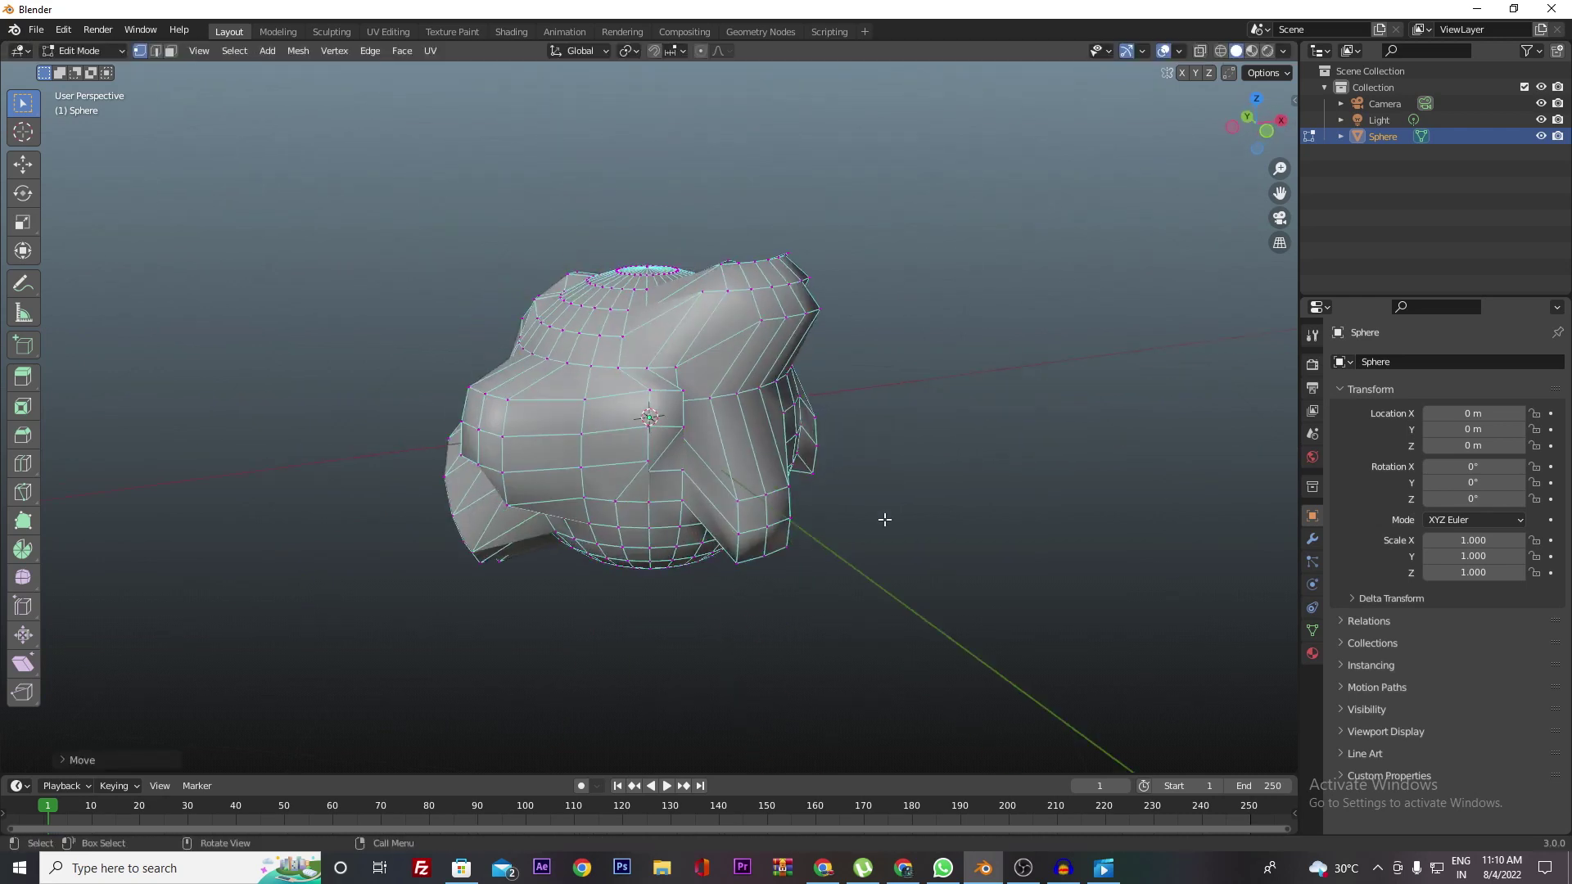
{"action": "middle_click_drag", "start_coordinate": [727, 384], "coordinate": [720, 458]}
{"action": "key", "text": "g"}
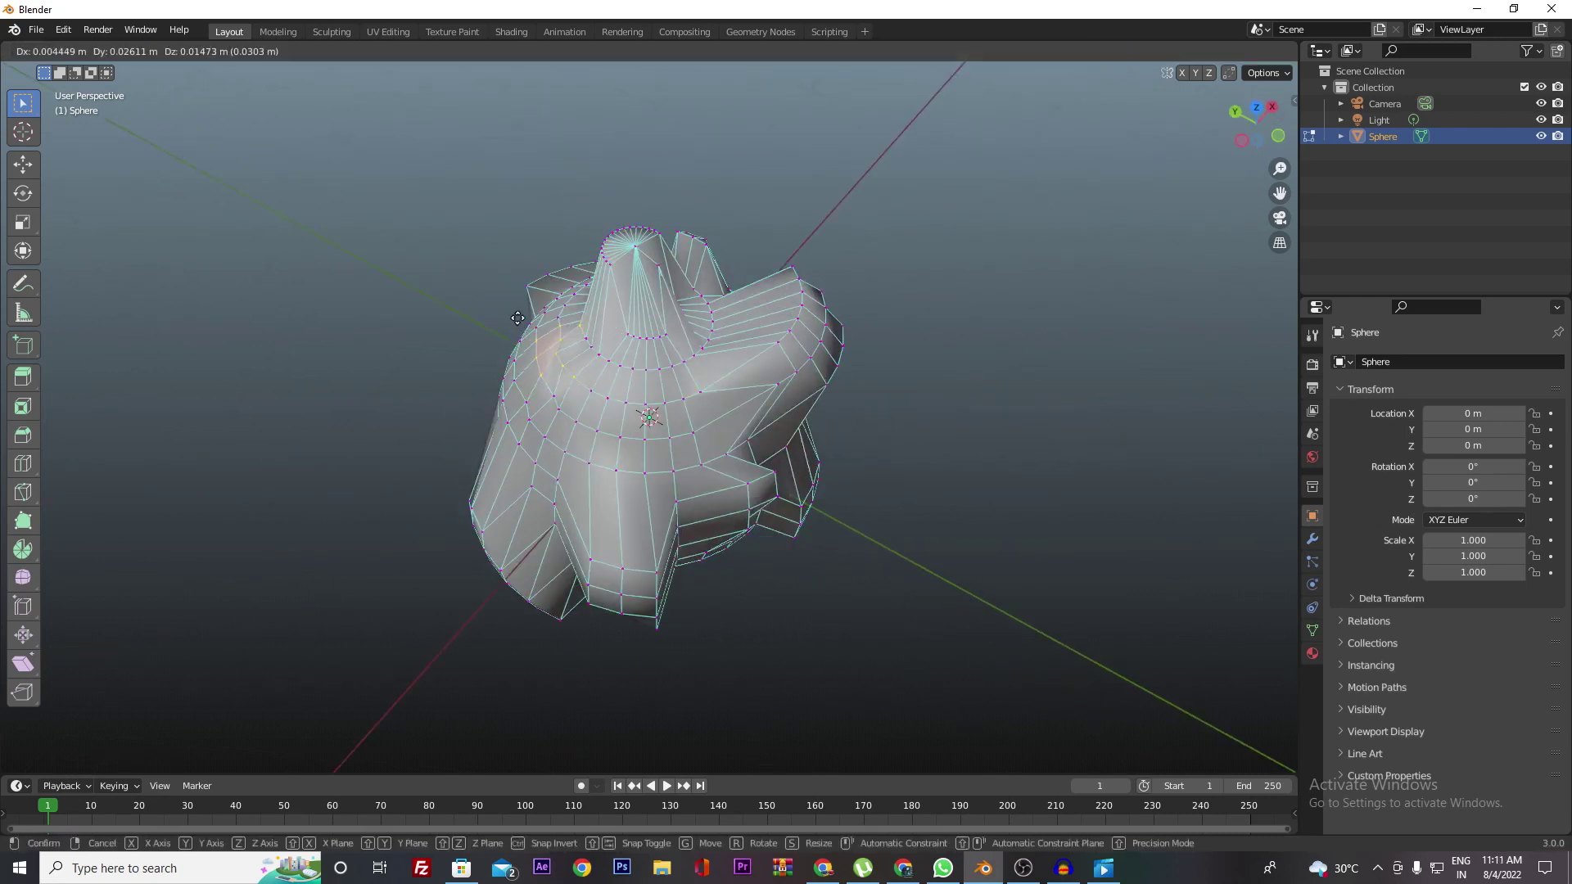
{"action": "left_click", "coordinate": [498, 405]}
Step: Move the bottom faces, then return to Object Mode
{"action": "middle_click_drag", "start_coordinate": [498, 405], "coordinate": [737, 491]}
{"action": "key", "text": "g"}
{"action": "left_click", "coordinate": [871, 619]}
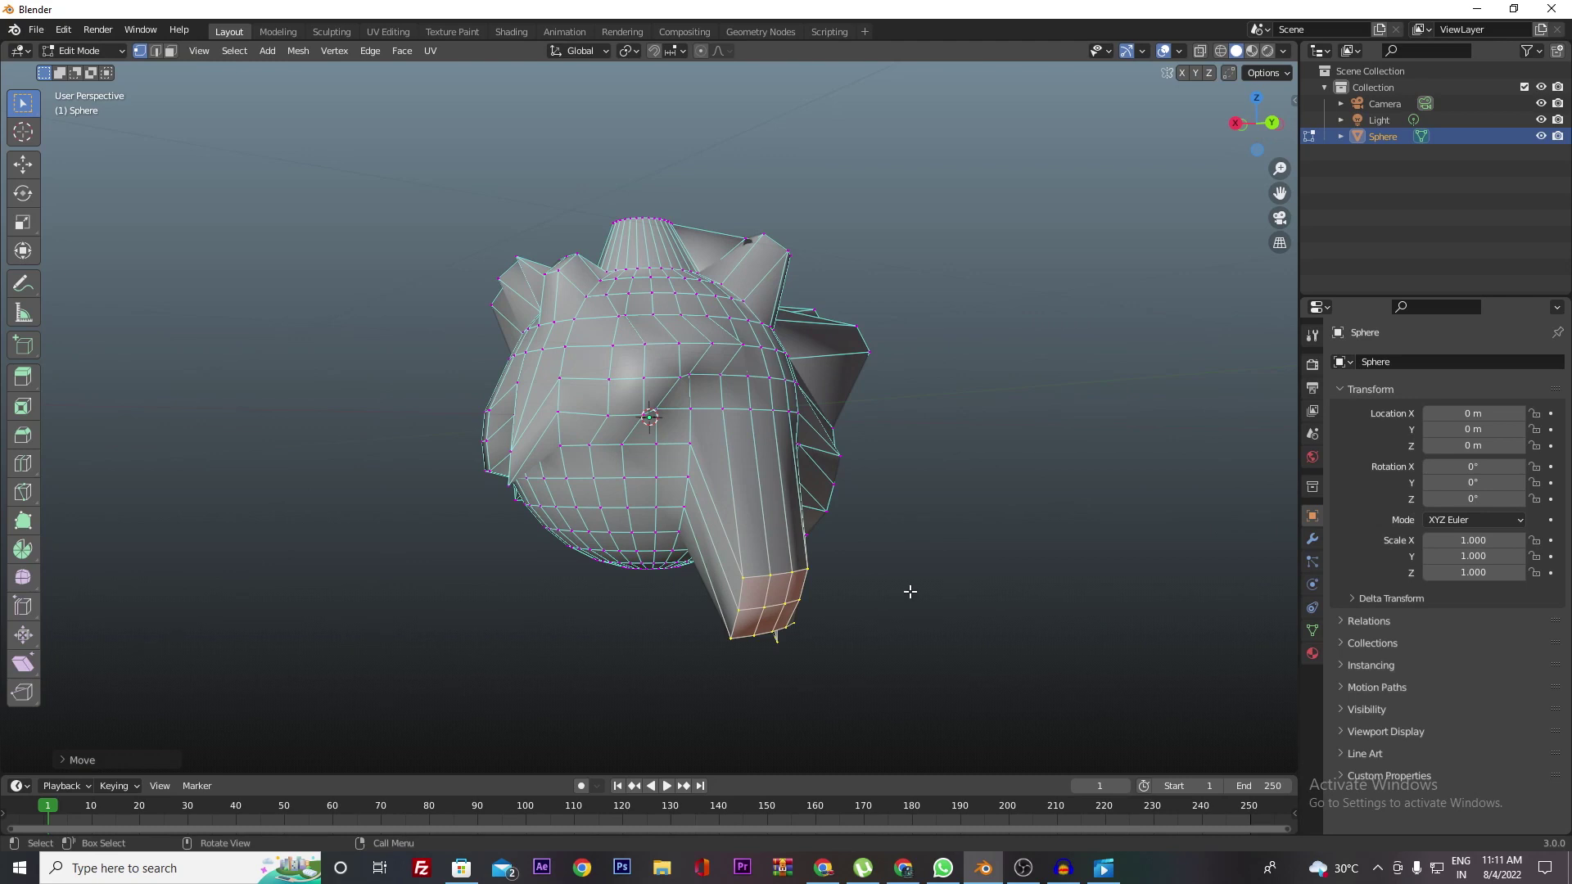
{"action": "mouse_move", "coordinate": [911, 591]}
{"action": "middle_mouse_down"}
{"action": "mouse_move", "coordinate": [831, 587]}
{"action": "mouse_move", "coordinate": [856, 611]}
{"action": "middle_mouse_up"}
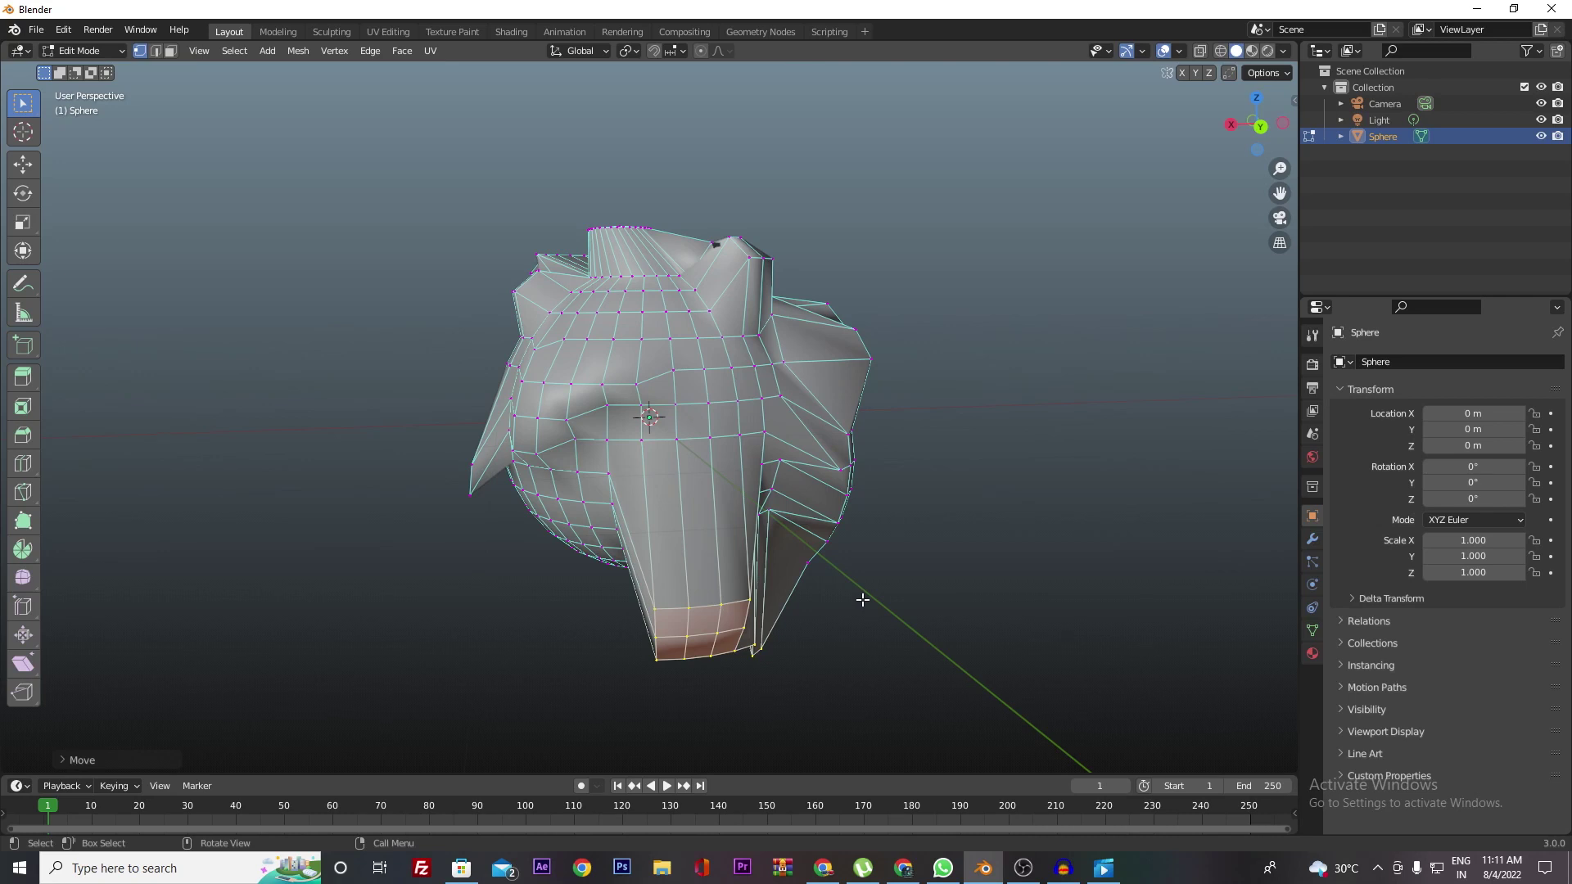
{"action": "key", "text": "Tab"}
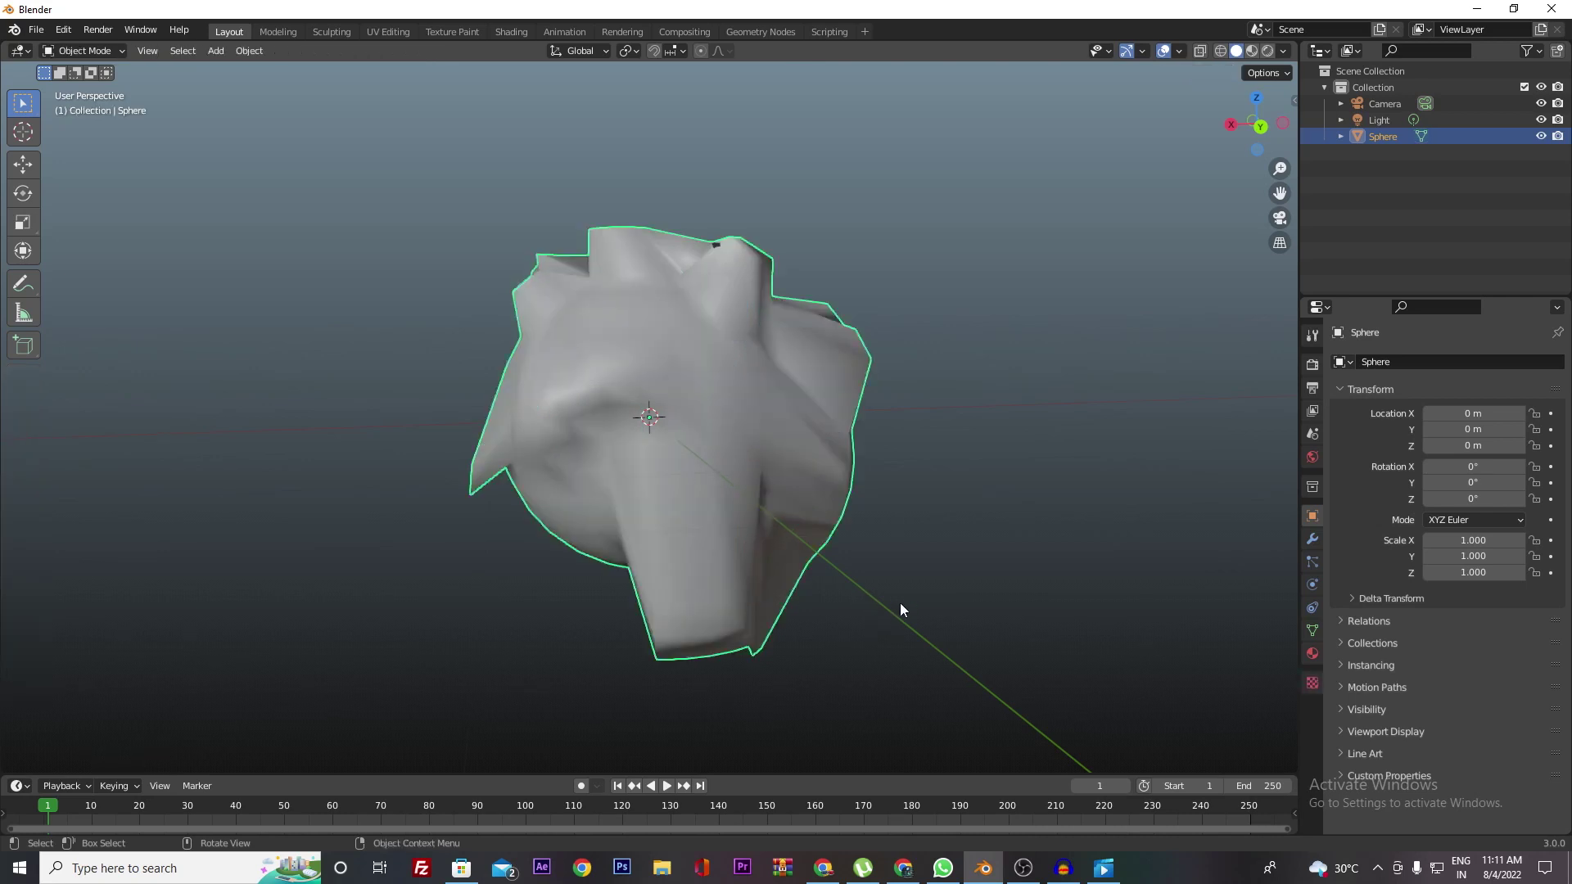
Step: Orbit to view the jagged sphere from another side and re-enter Edit Mode
{"action": "mouse_move", "coordinate": [909, 605]}
{"action": "middle_mouse_down"}
{"action": "mouse_move", "coordinate": [920, 589]}
{"action": "mouse_move", "coordinate": [677, 578]}
{"action": "middle_mouse_up"}
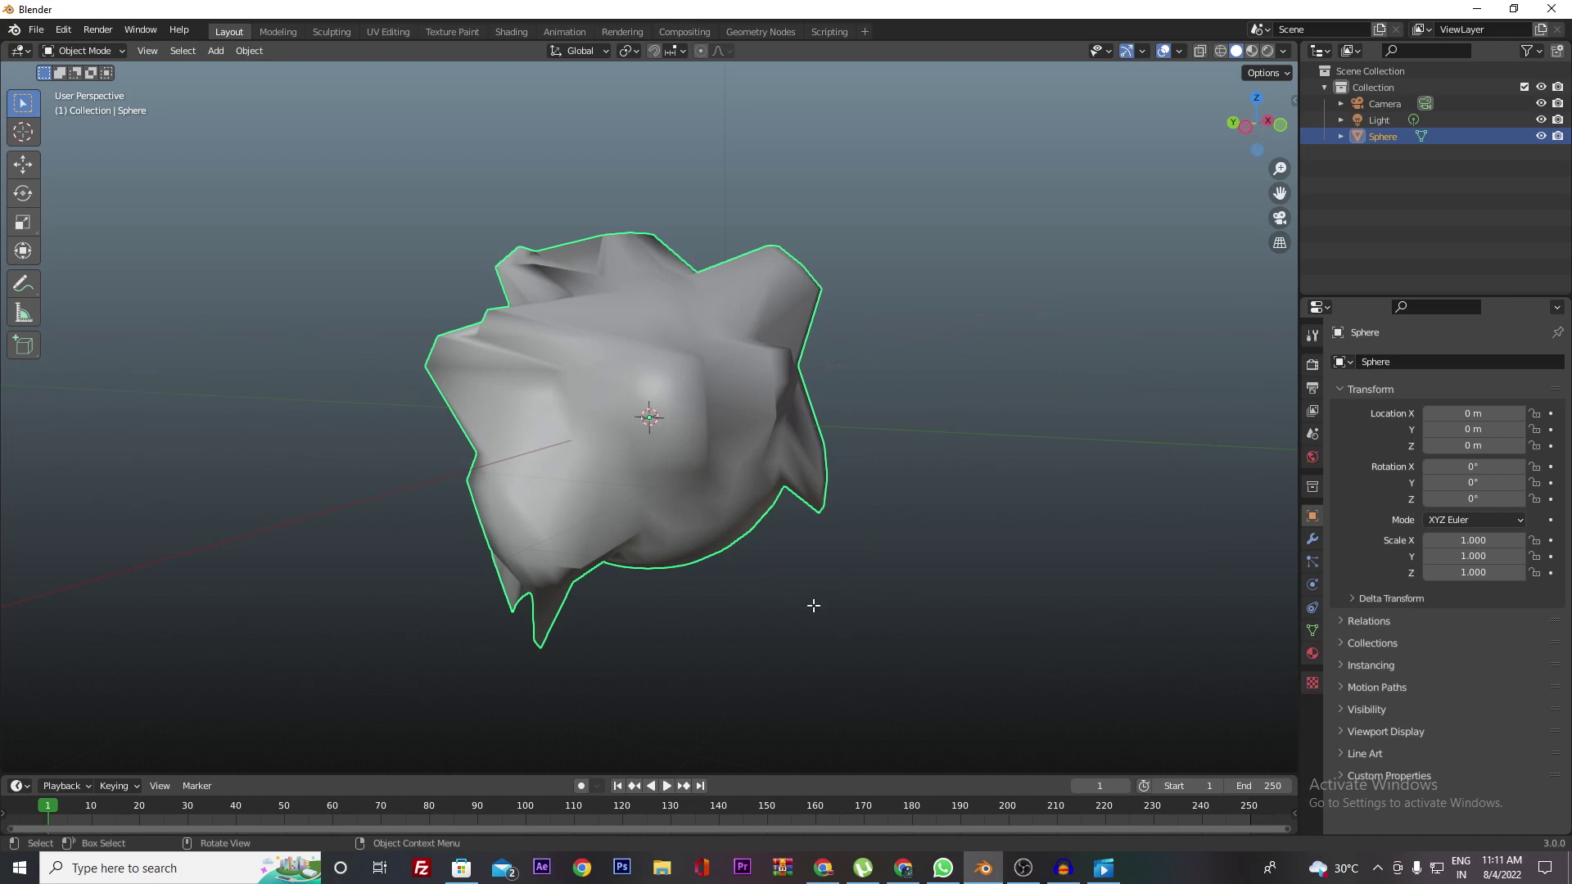
{"action": "key", "text": "Tab"}
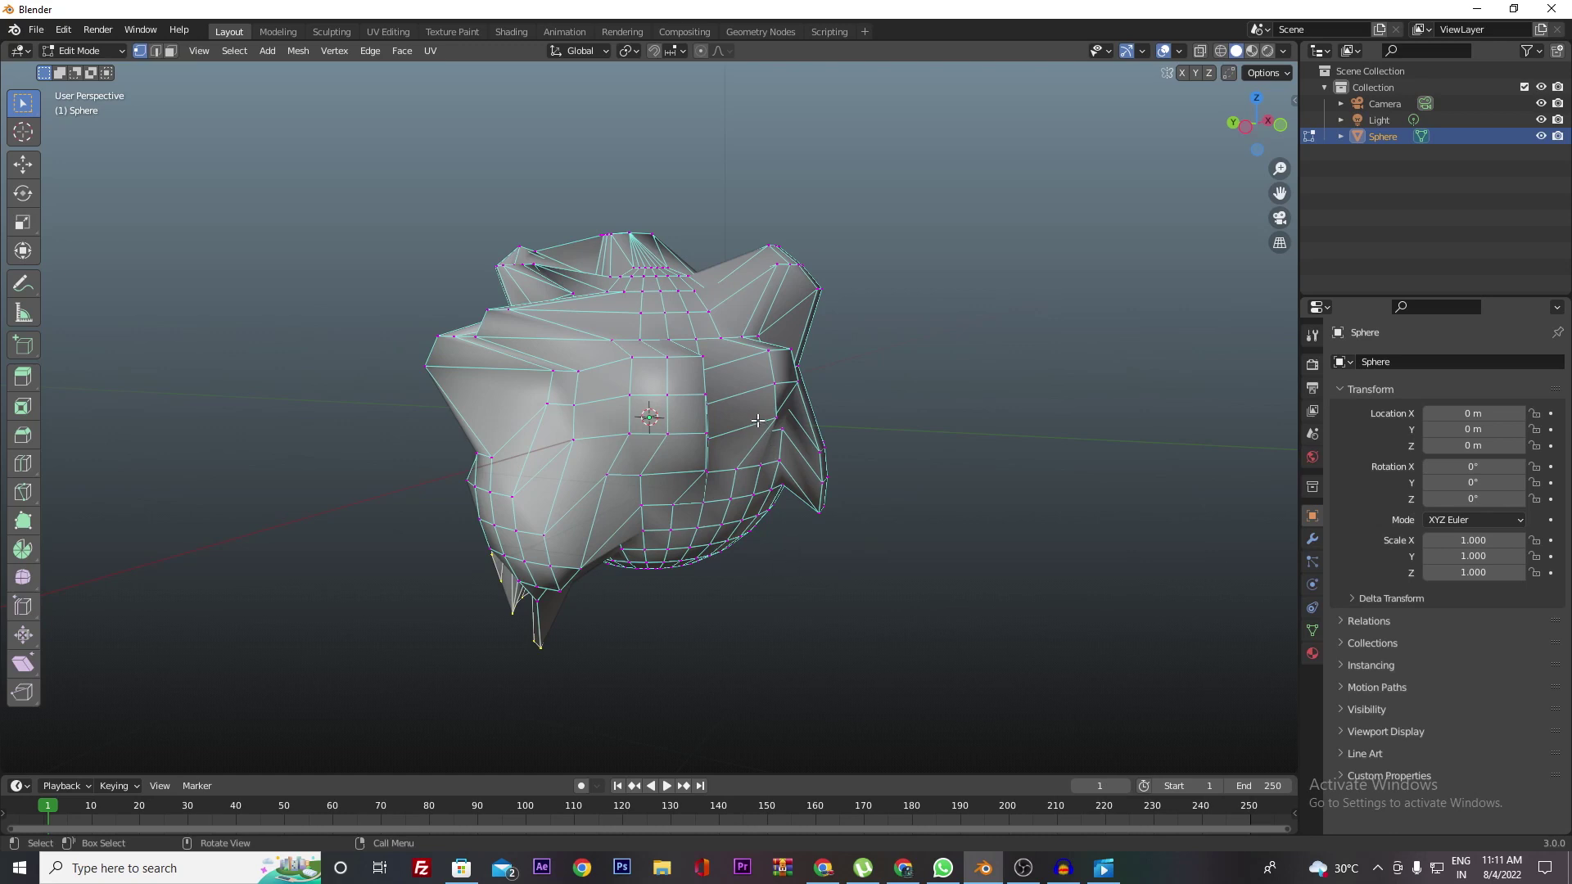
Step: Drag the upper-right corner vertices with the Move gizmo down along Z and along X and Y
{"action": "left_click_drag", "start_coordinate": [753, 236], "coordinate": [828, 306]}
{"action": "left_click", "coordinate": [23, 164]}
{"action": "middle_click_drag", "start_coordinate": [573, 245], "coordinate": [596, 245]}
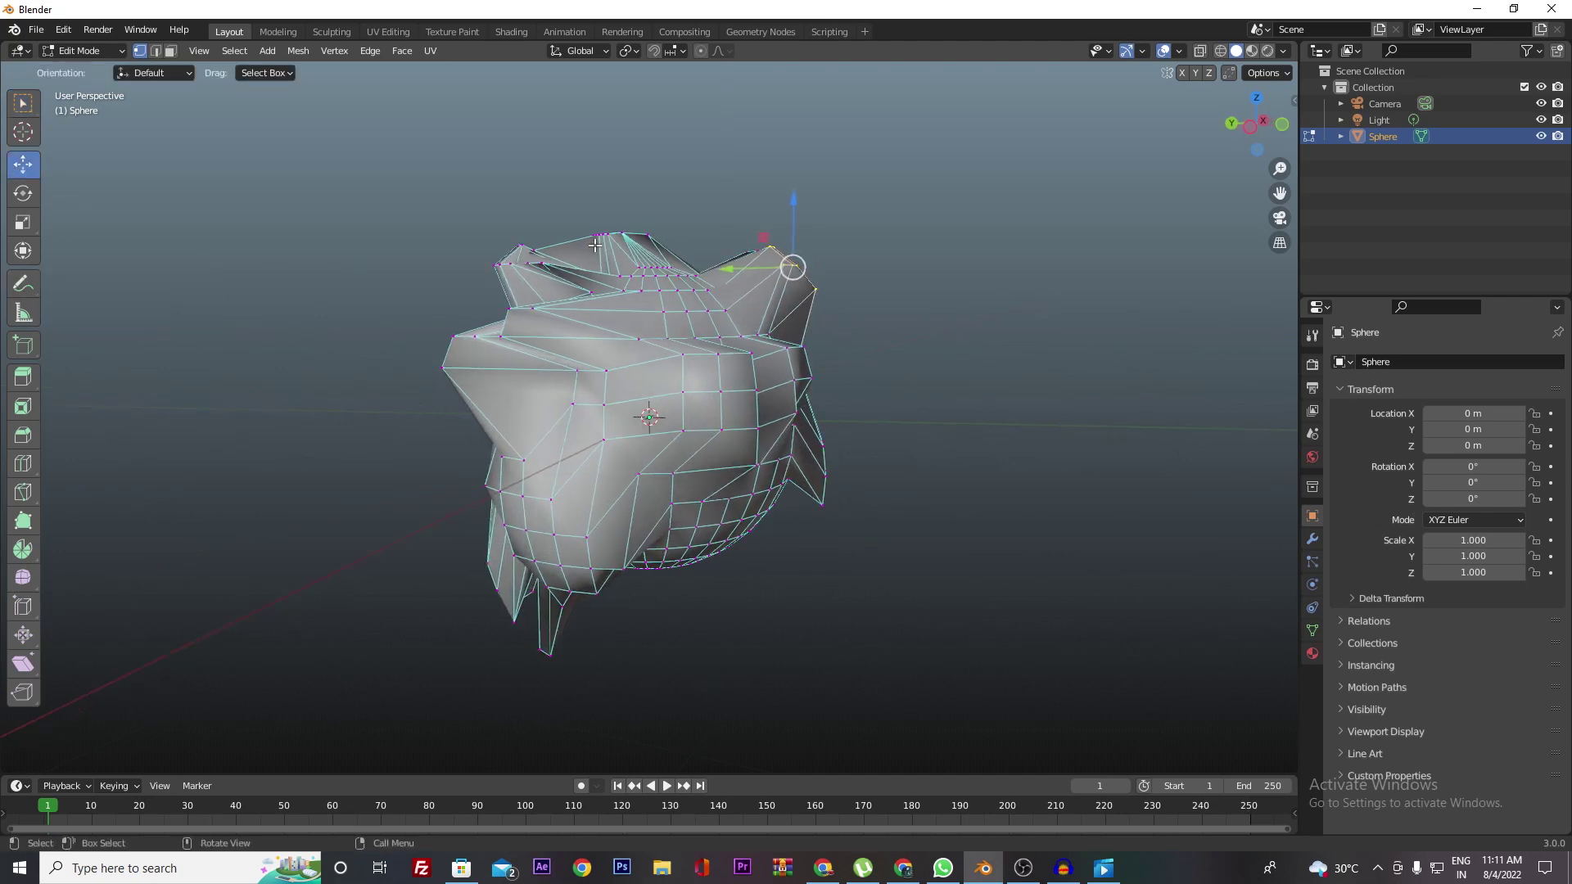
{"action": "left_click_drag", "start_coordinate": [788, 190], "coordinate": [778, 226]}
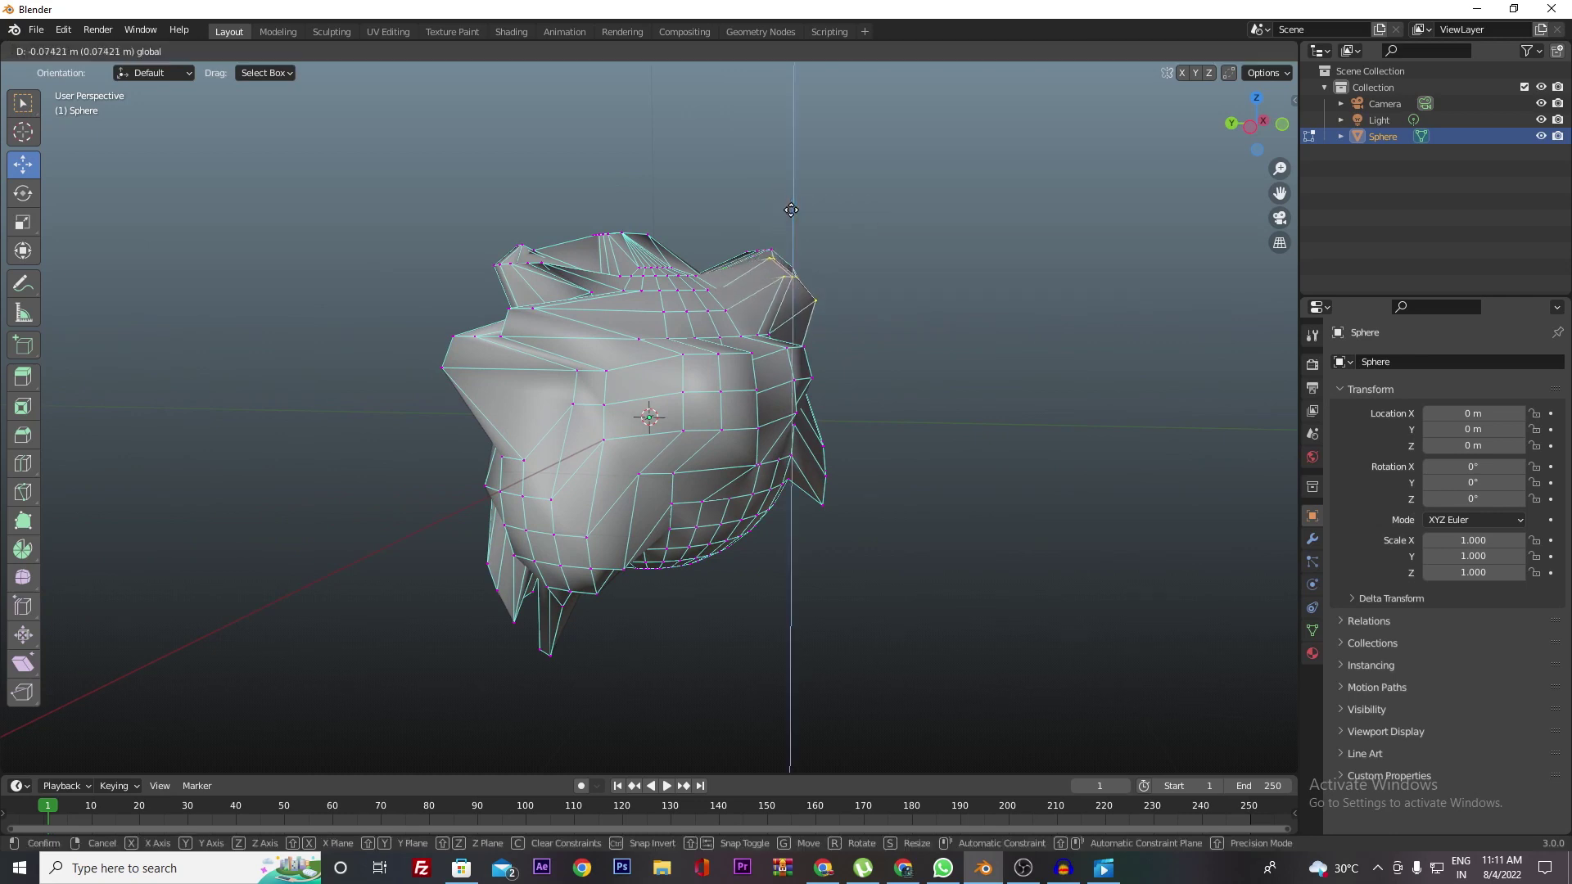
{"action": "mouse_move", "coordinate": [730, 285]}
{"action": "left_mouse_down"}
{"action": "mouse_move", "coordinate": [714, 264]}
{"action": "mouse_move", "coordinate": [746, 245]}
{"action": "left_mouse_up"}
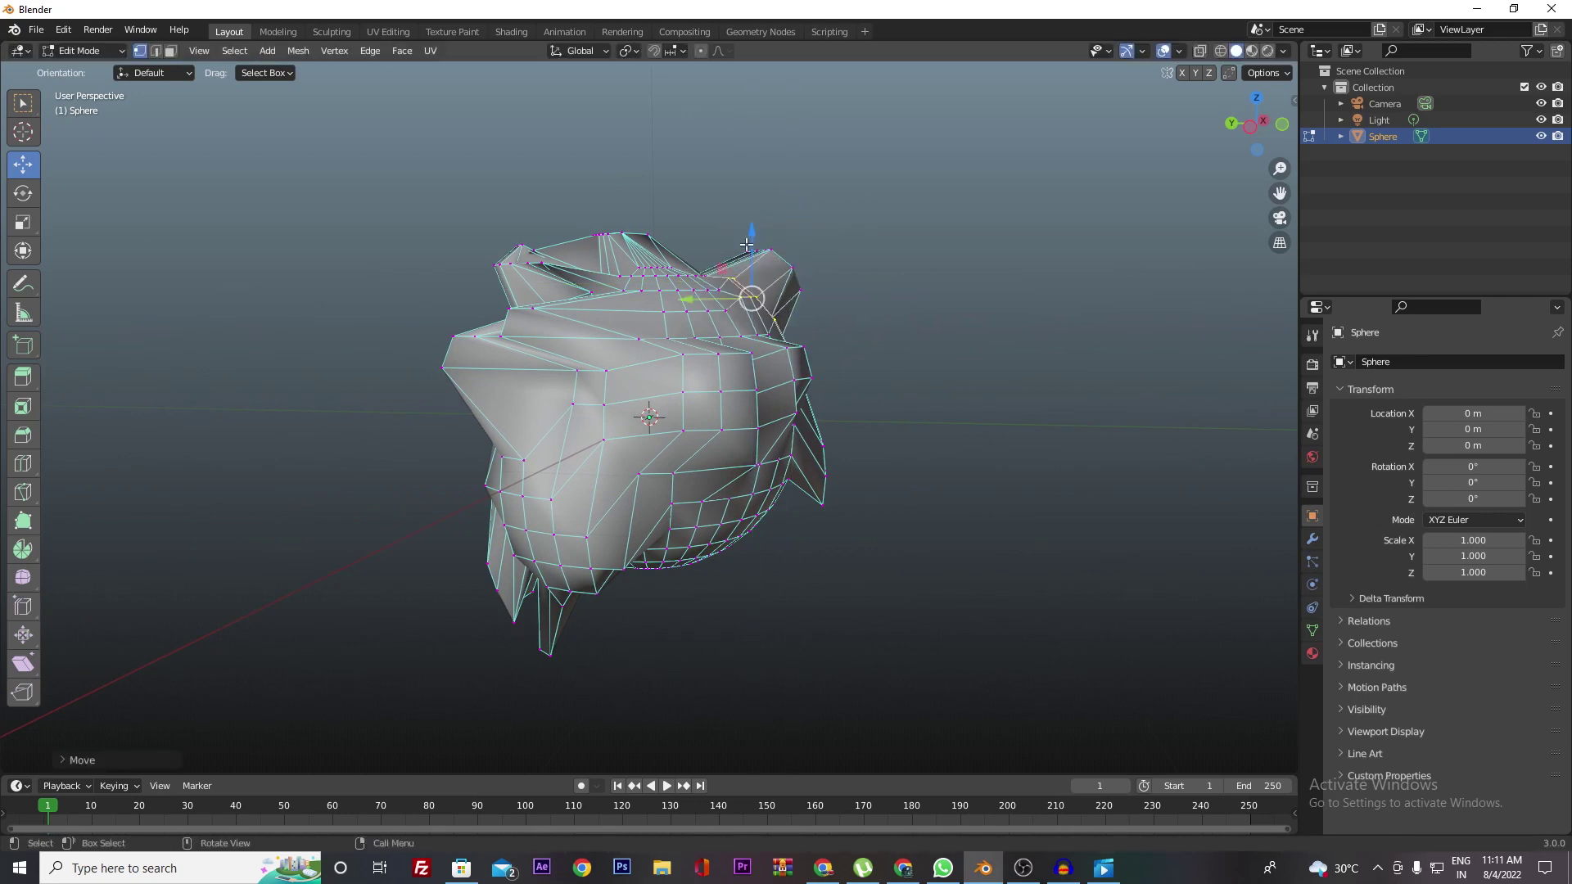
{"action": "left_click_drag", "start_coordinate": [687, 300], "coordinate": [676, 306]}
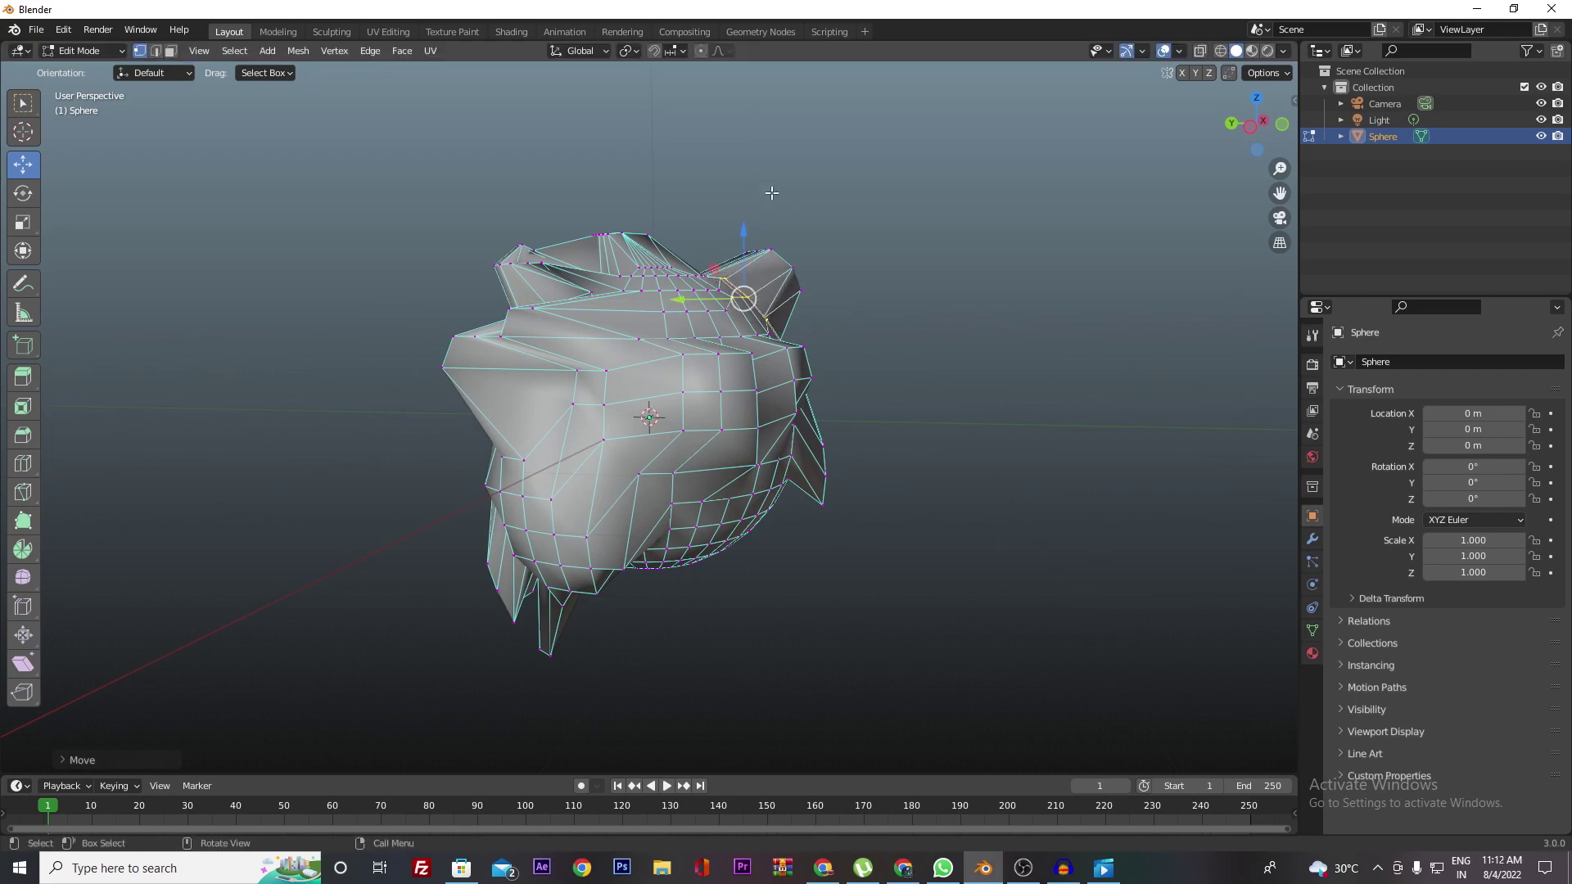
{"action": "middle_click_drag", "start_coordinate": [771, 192], "coordinate": [792, 222]}
{"action": "mouse_move", "coordinate": [792, 222]}
{"action": "left_mouse_down"}
{"action": "mouse_move", "coordinate": [863, 303]}
{"action": "mouse_move", "coordinate": [789, 300]}
{"action": "left_mouse_up"}
{"action": "mouse_move", "coordinate": [789, 300]}
{"action": "middle_mouse_down"}
{"action": "mouse_move", "coordinate": [816, 318]}
{"action": "mouse_move", "coordinate": [788, 298]}
{"action": "middle_mouse_up"}
Step: Lower the top tip vertex to flatten the top, and move the upper-left vertices
{"action": "key", "text": "g"}
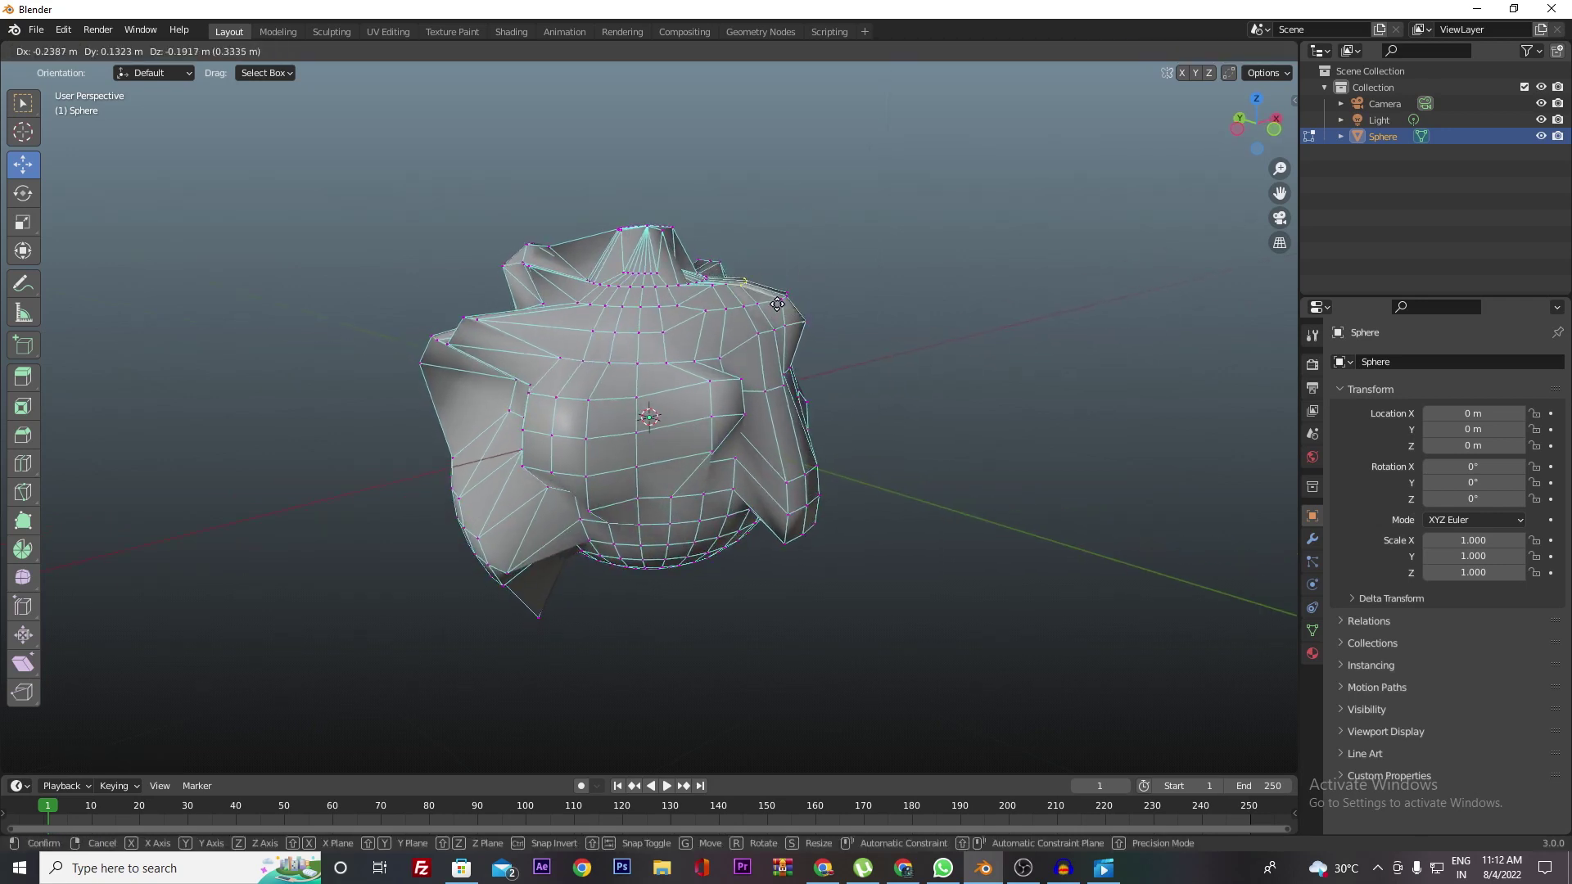
{"action": "left_click", "coordinate": [777, 304]}
{"action": "left_click", "coordinate": [647, 227]}
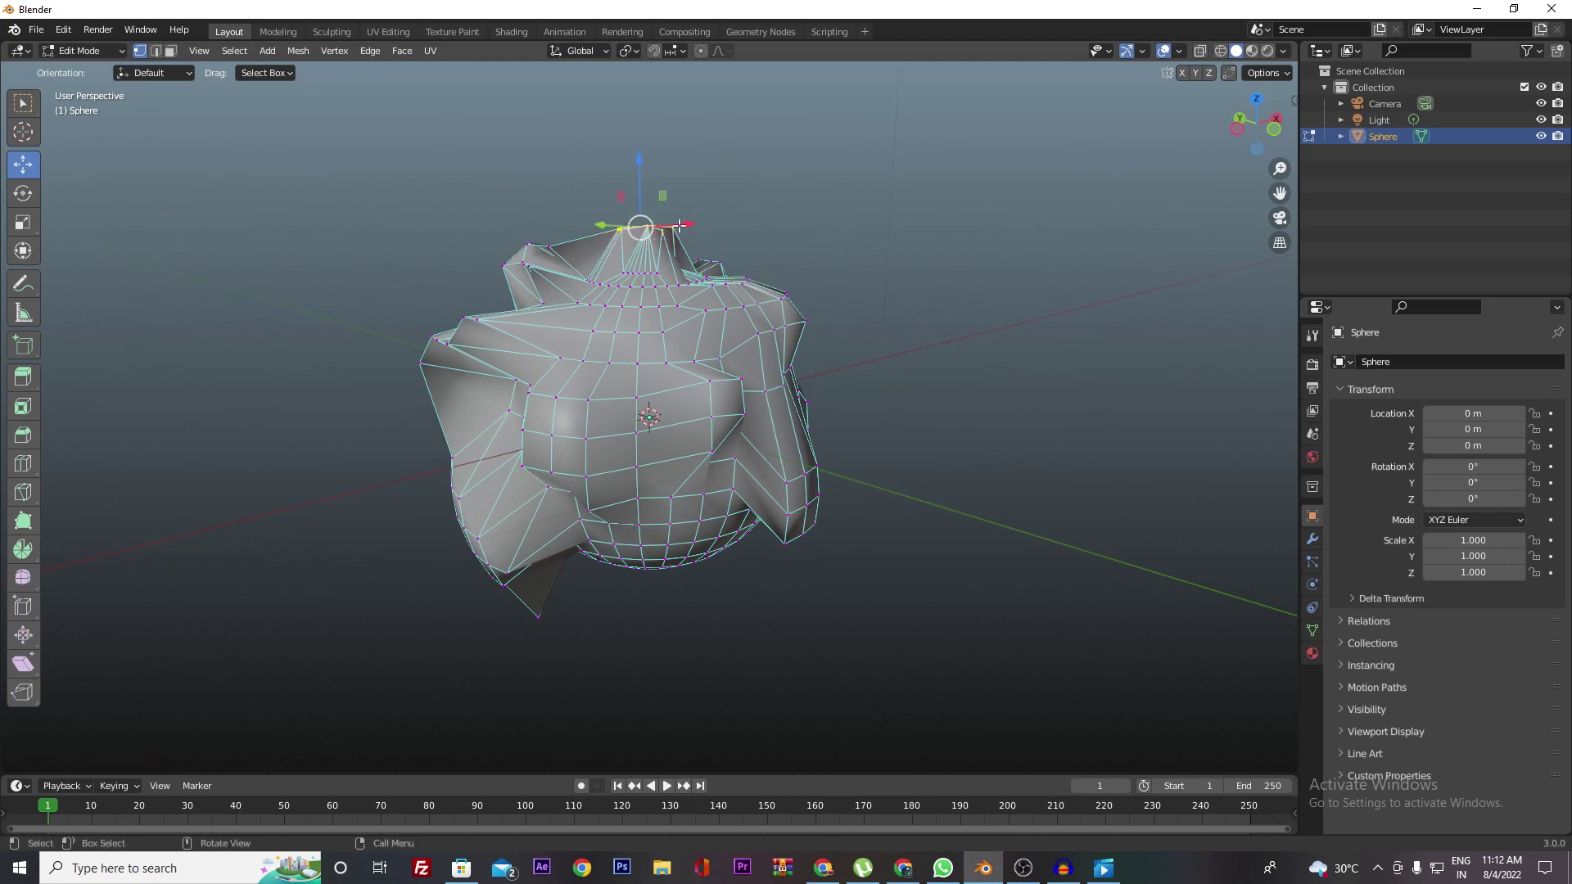
{"action": "key", "text": "g"}
{"action": "left_click", "coordinate": [650, 237]}
{"action": "left_click_drag", "start_coordinate": [474, 220], "coordinate": [564, 278]}
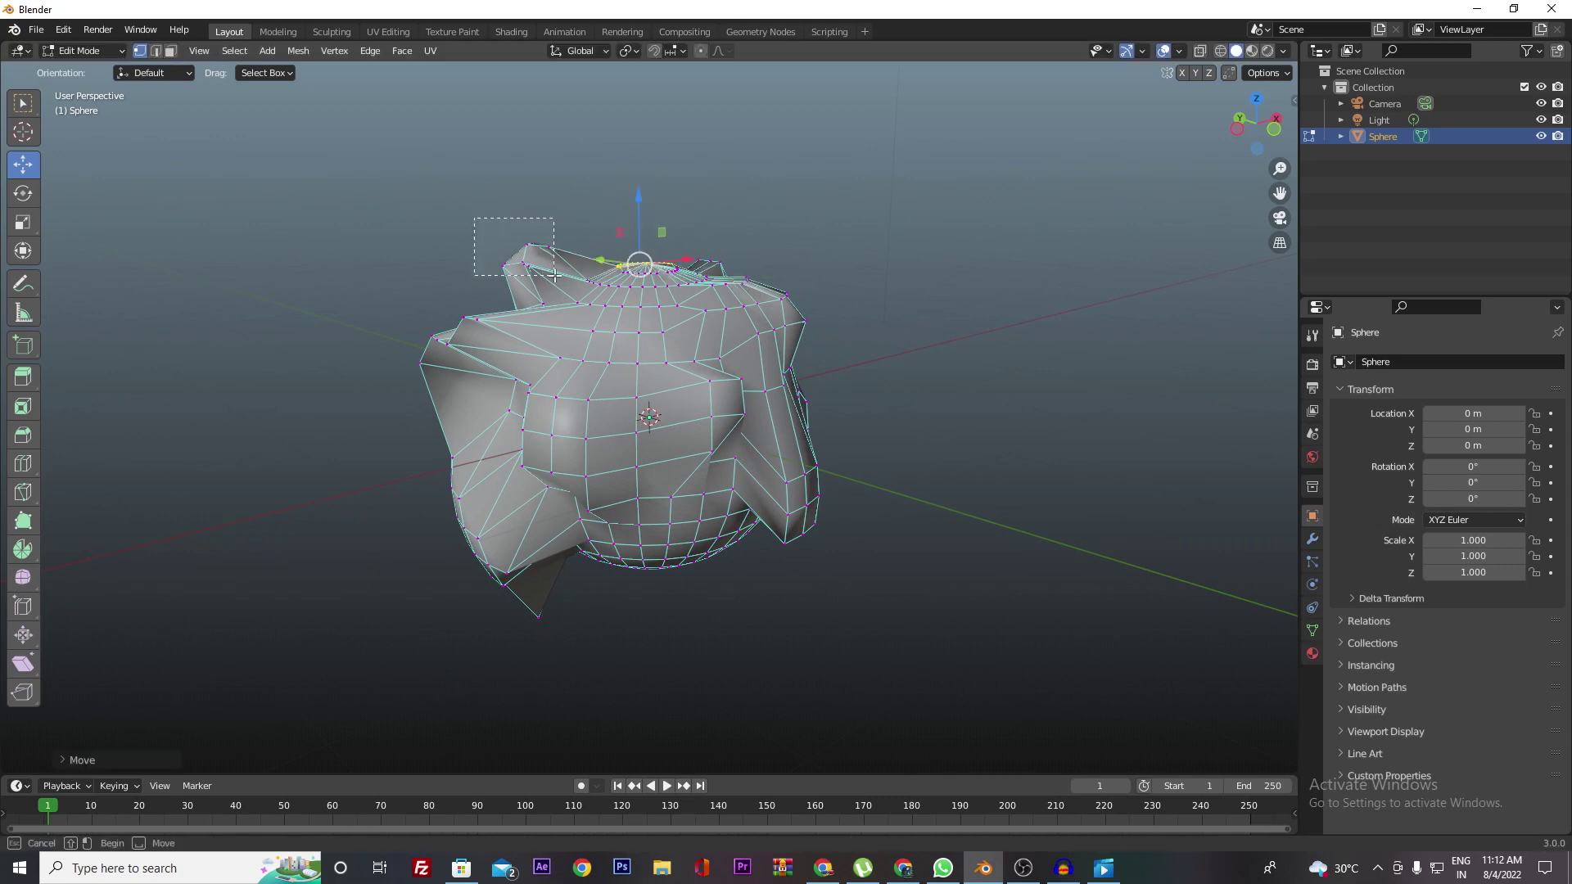
{"action": "key", "text": "g"}
{"action": "left_click", "coordinate": [600, 301]}
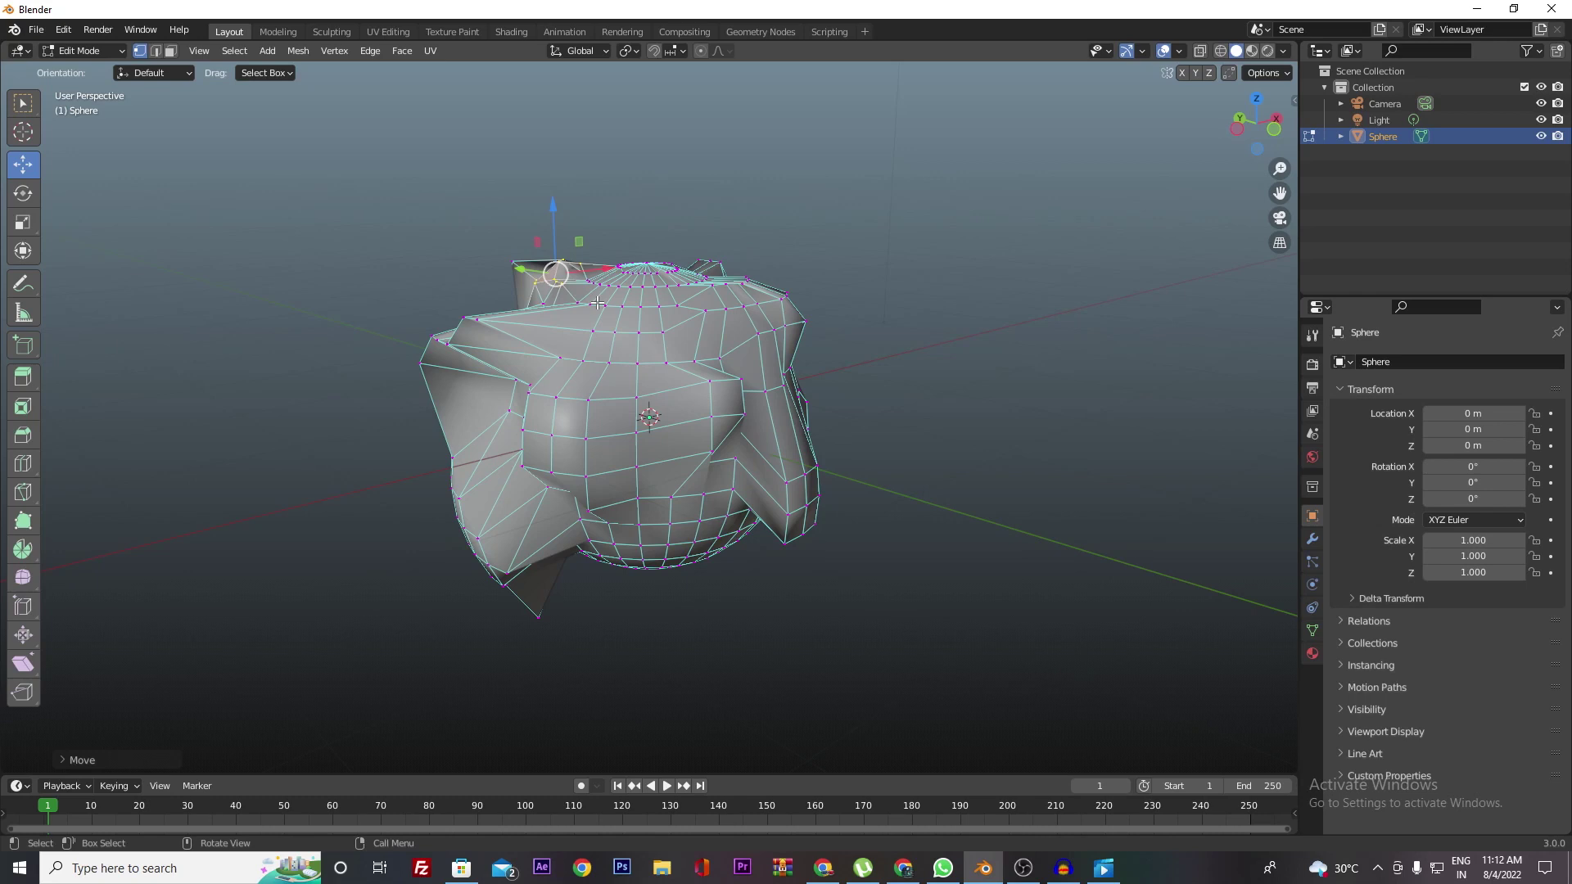
Step: Push the top-left vertex further up-left and reposition a vertex on the upper front
{"action": "key", "text": "g"}
{"action": "left_click", "coordinate": [656, 391]}
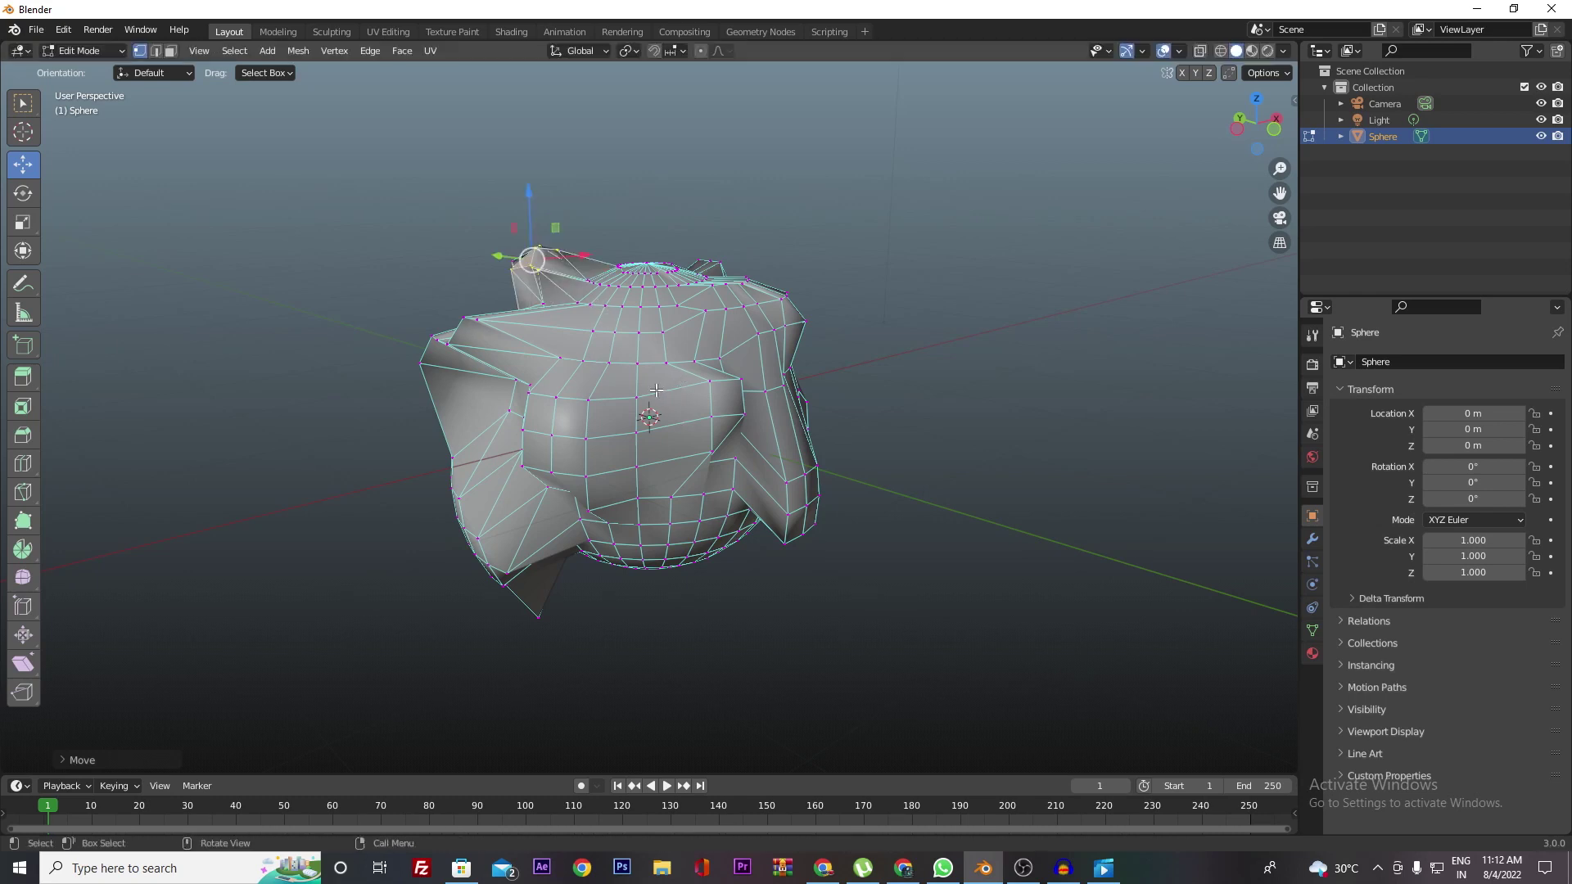
{"action": "key", "text": "g"}
{"action": "left_click", "coordinate": [665, 393]}
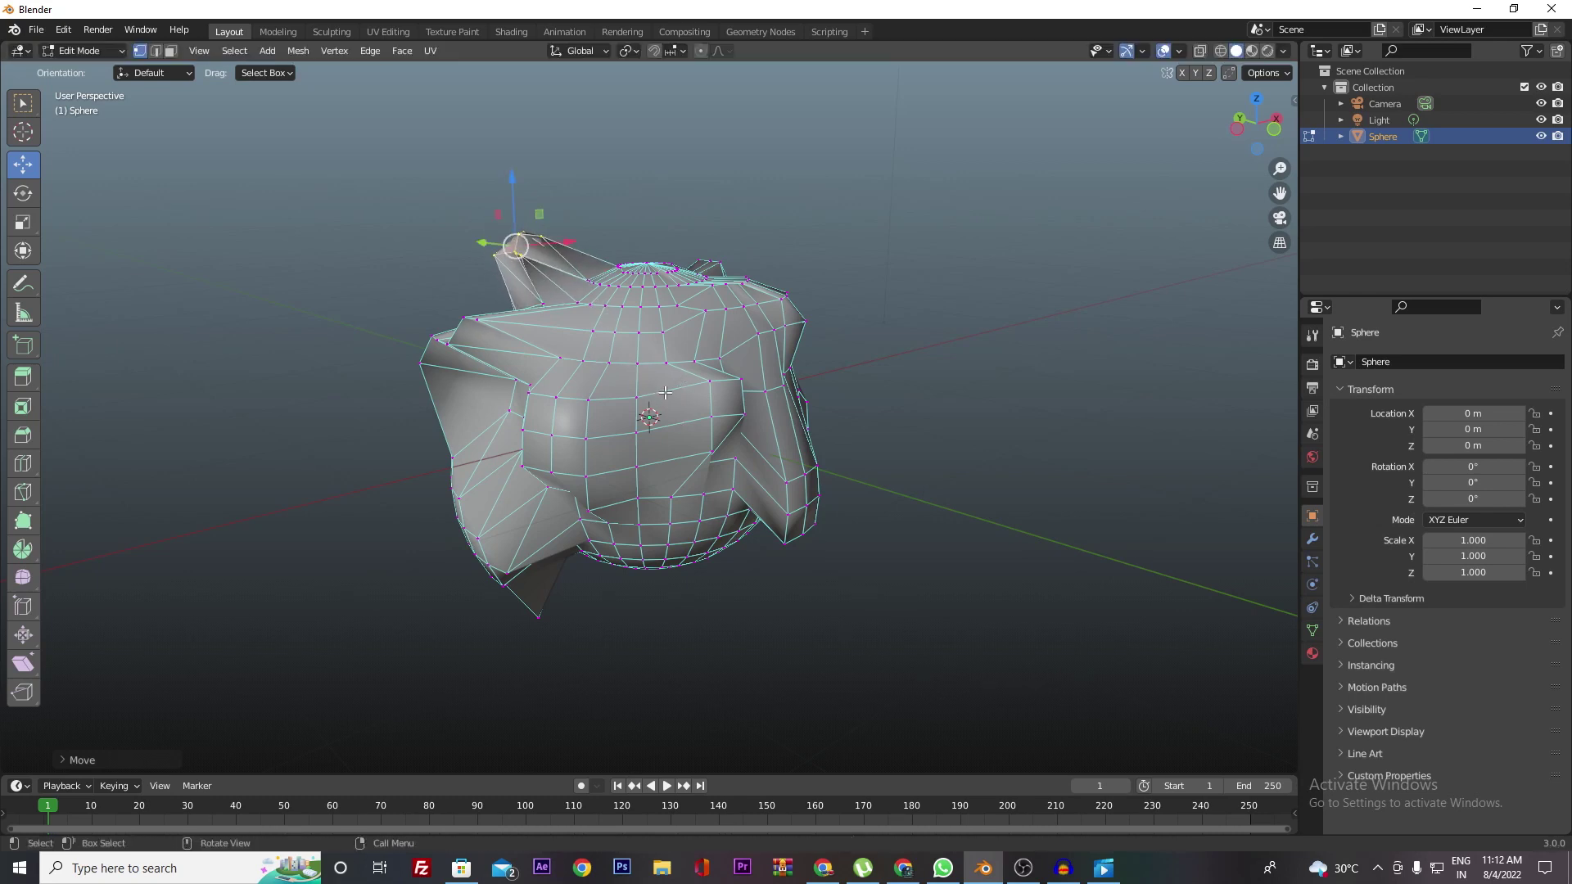
{"action": "left_click", "coordinate": [637, 335]}
{"action": "key", "text": "g"}
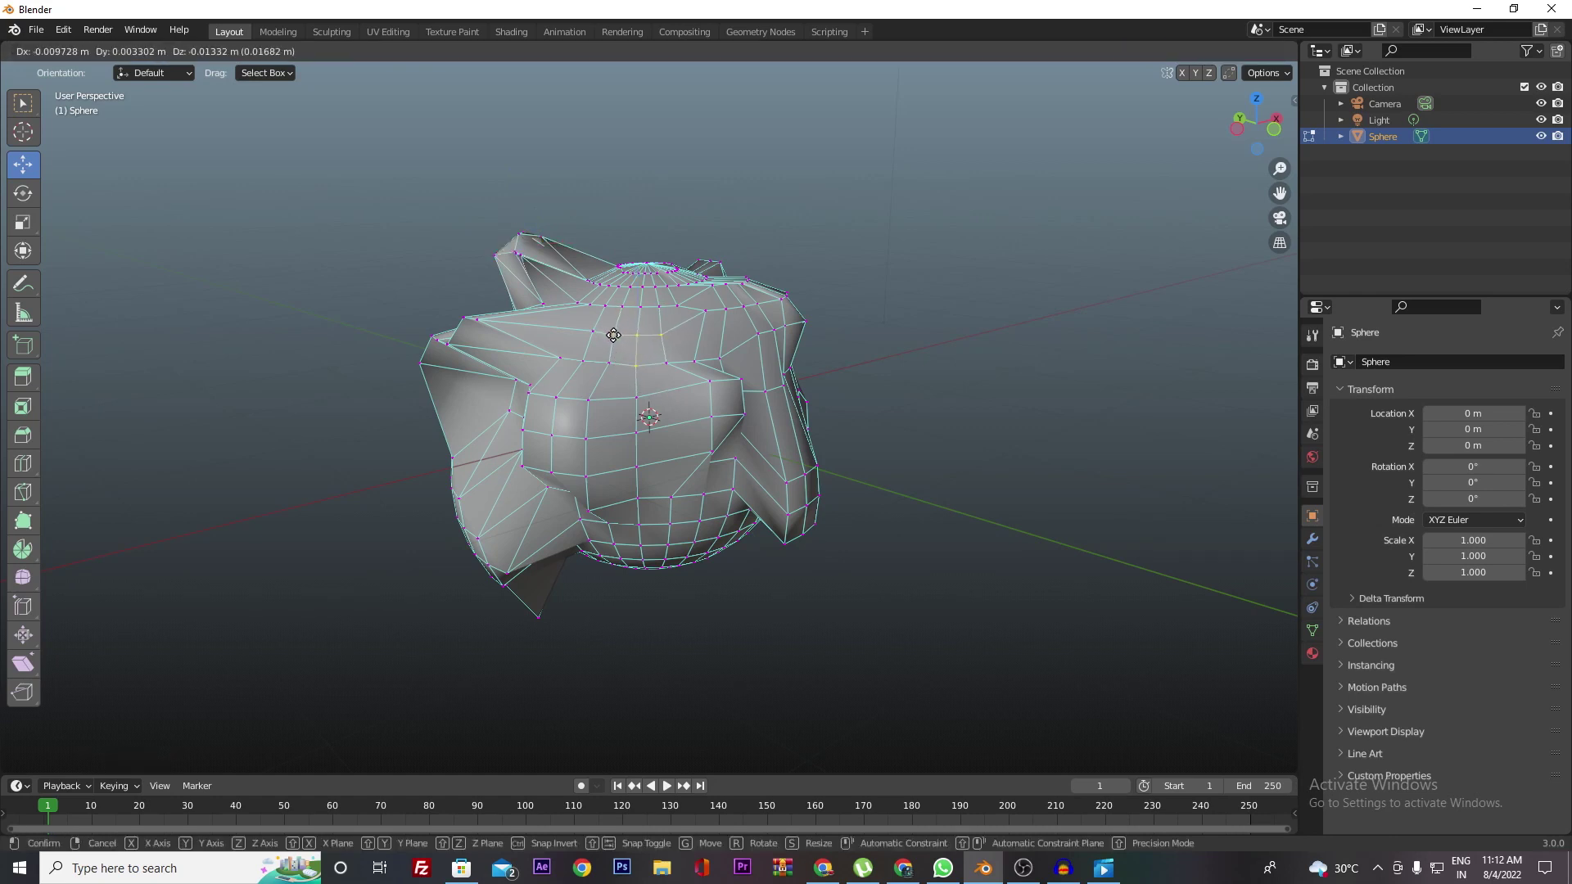
{"action": "left_click", "coordinate": [613, 334]}
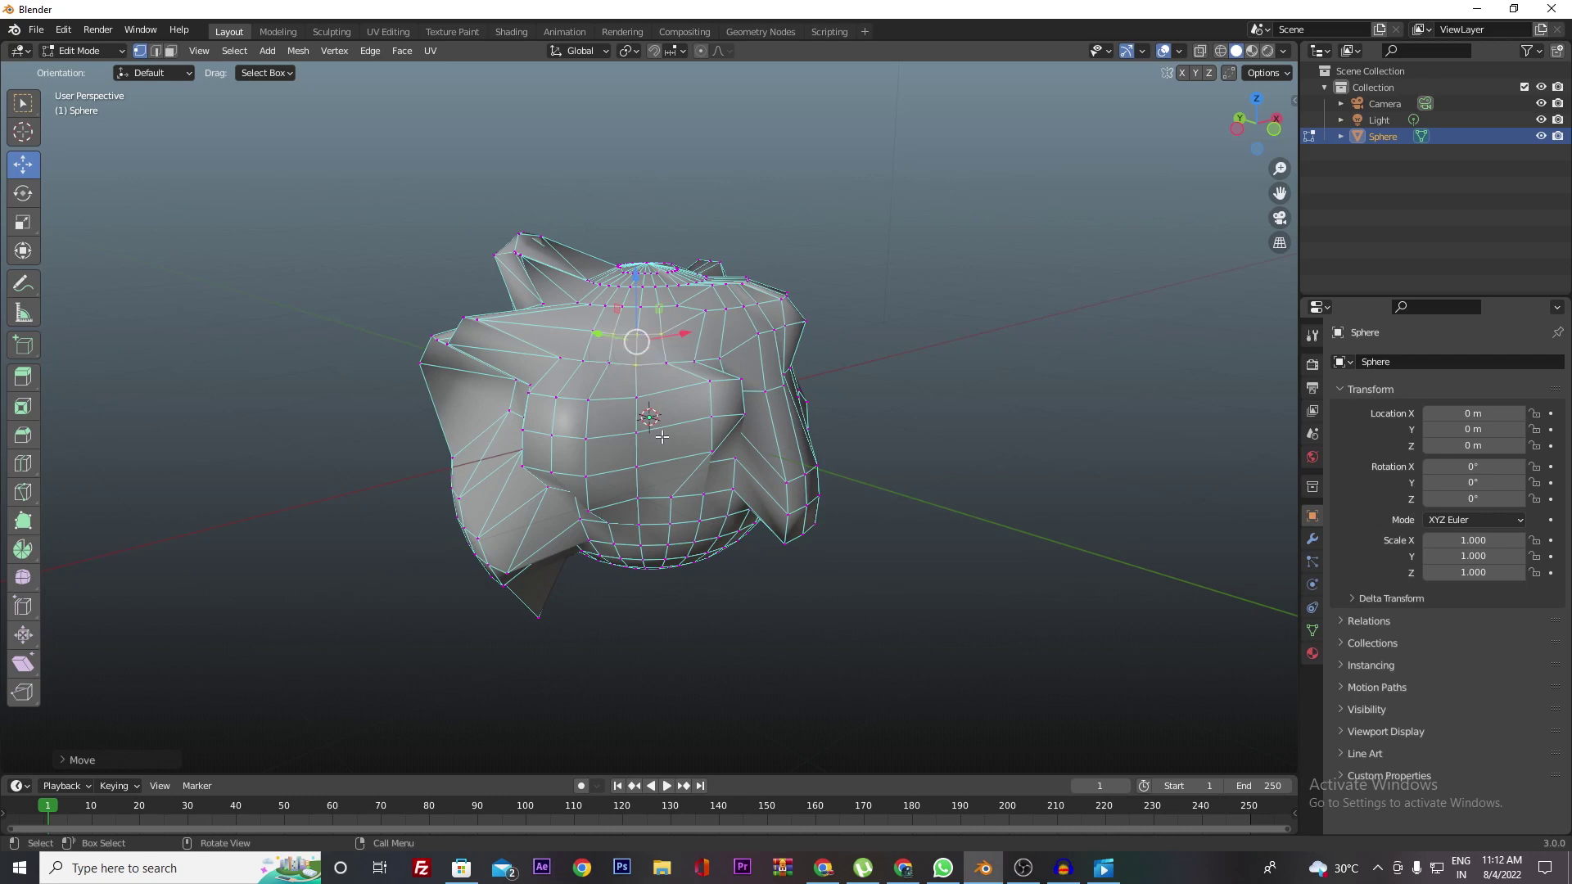
Step: Move the lower-right vertices of the mesh up and out to the right
{"action": "middle_click_drag", "start_coordinate": [615, 334], "coordinate": [736, 474]}
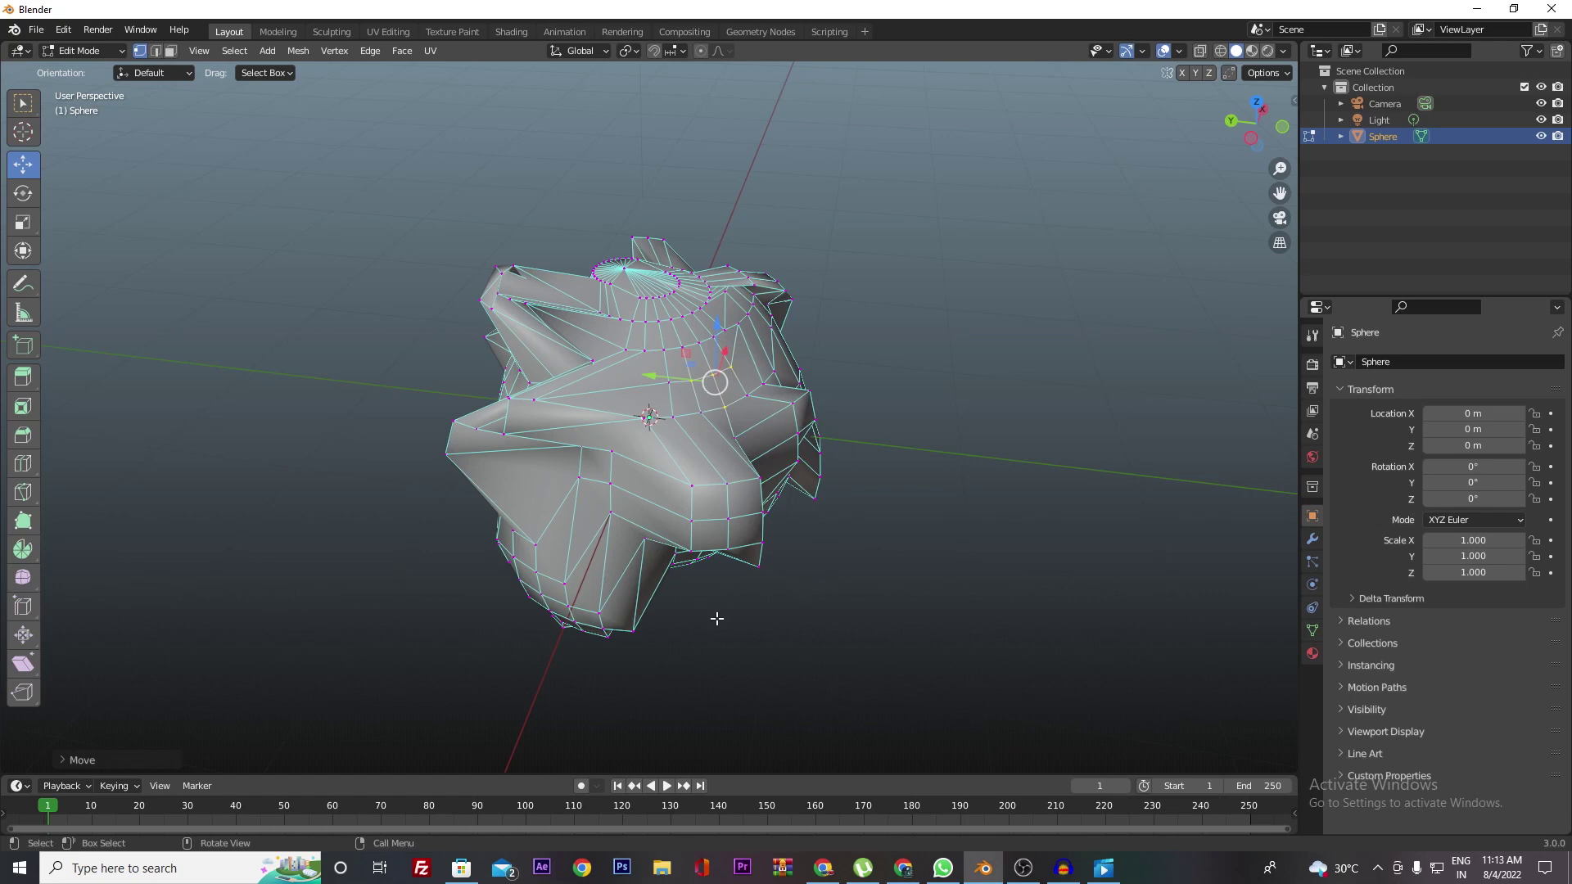
{"action": "mouse_move", "coordinate": [718, 619]}
{"action": "middle_mouse_down"}
{"action": "mouse_move", "coordinate": [747, 555]}
{"action": "mouse_move", "coordinate": [825, 651]}
{"action": "middle_mouse_up"}
{"action": "key", "text": "g"}
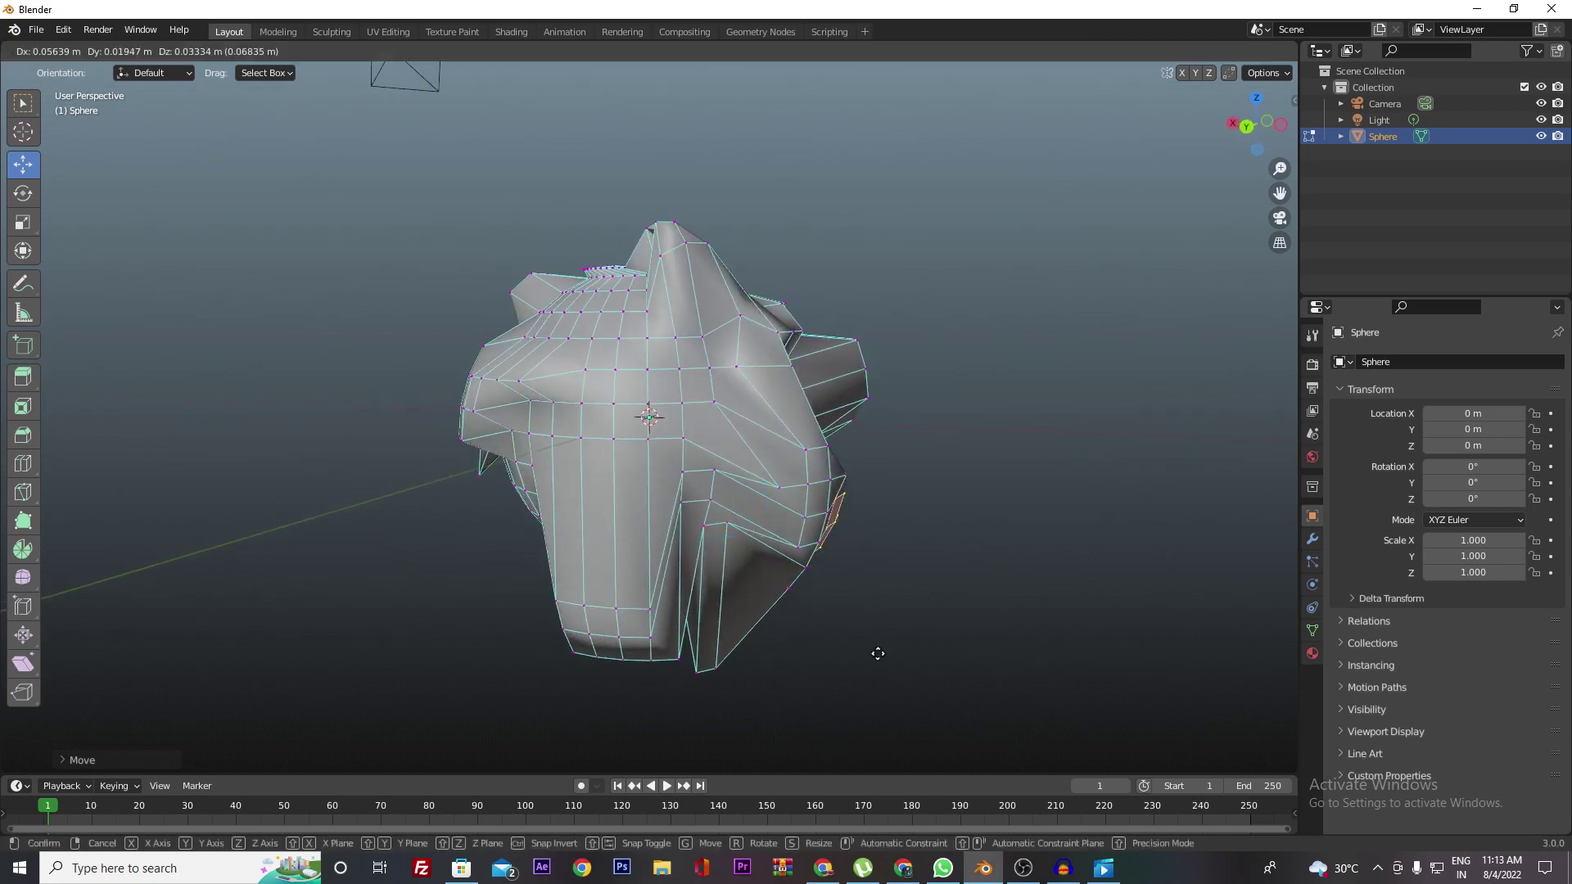
{"action": "left_click", "coordinate": [852, 645]}
{"action": "key", "text": "g"}
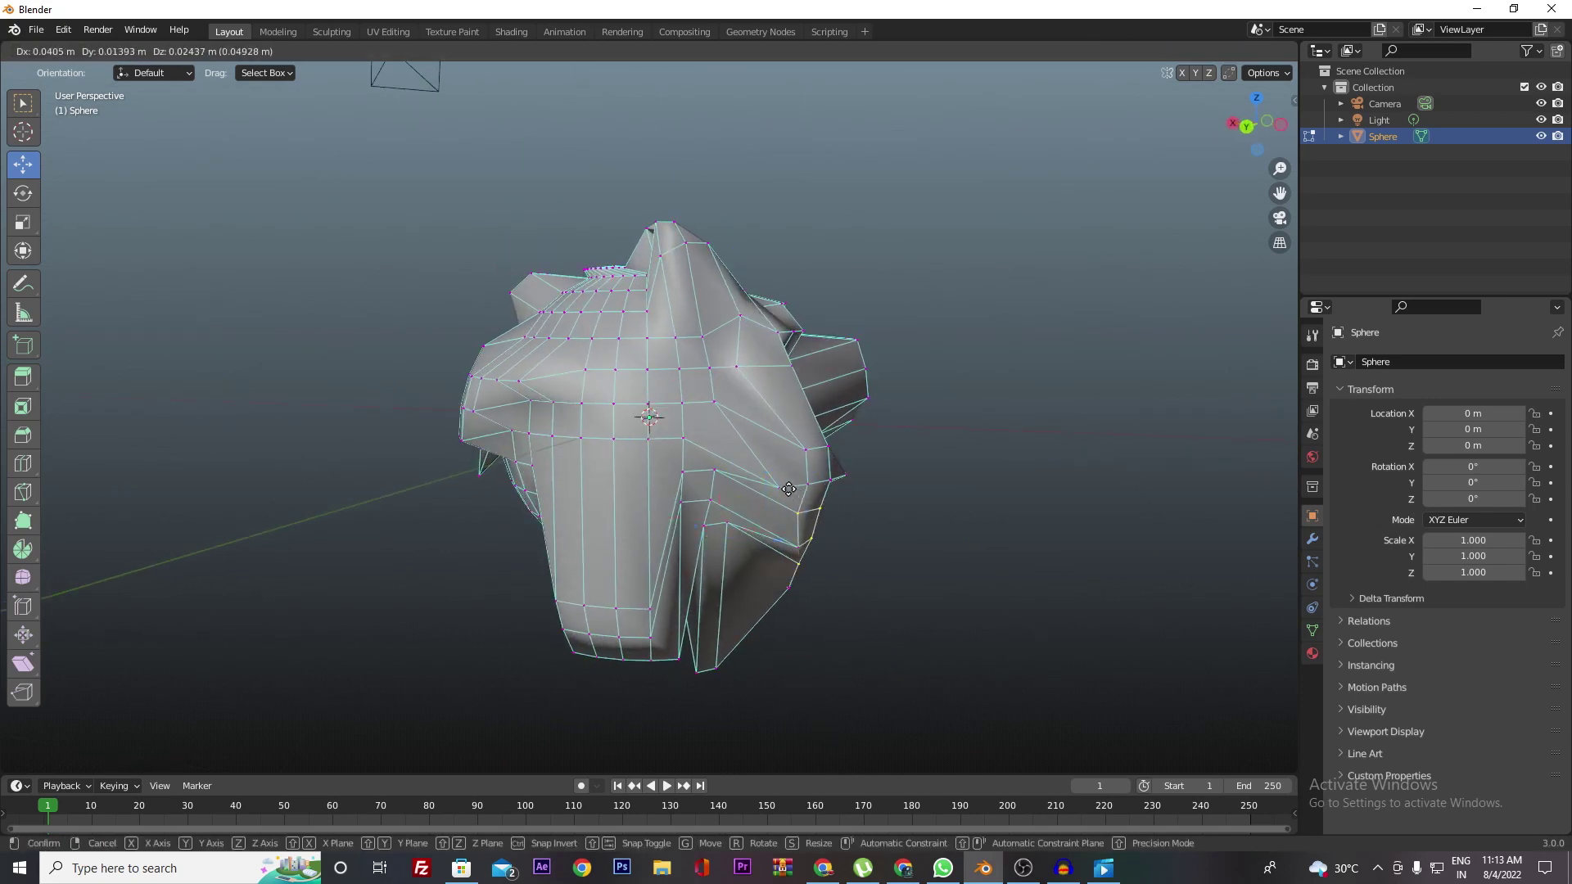
{"action": "left_click", "coordinate": [760, 491]}
Step: In Object Mode, check the Front, Left and Back views, then return to Edit Mode
{"action": "key", "text": "Tab"}
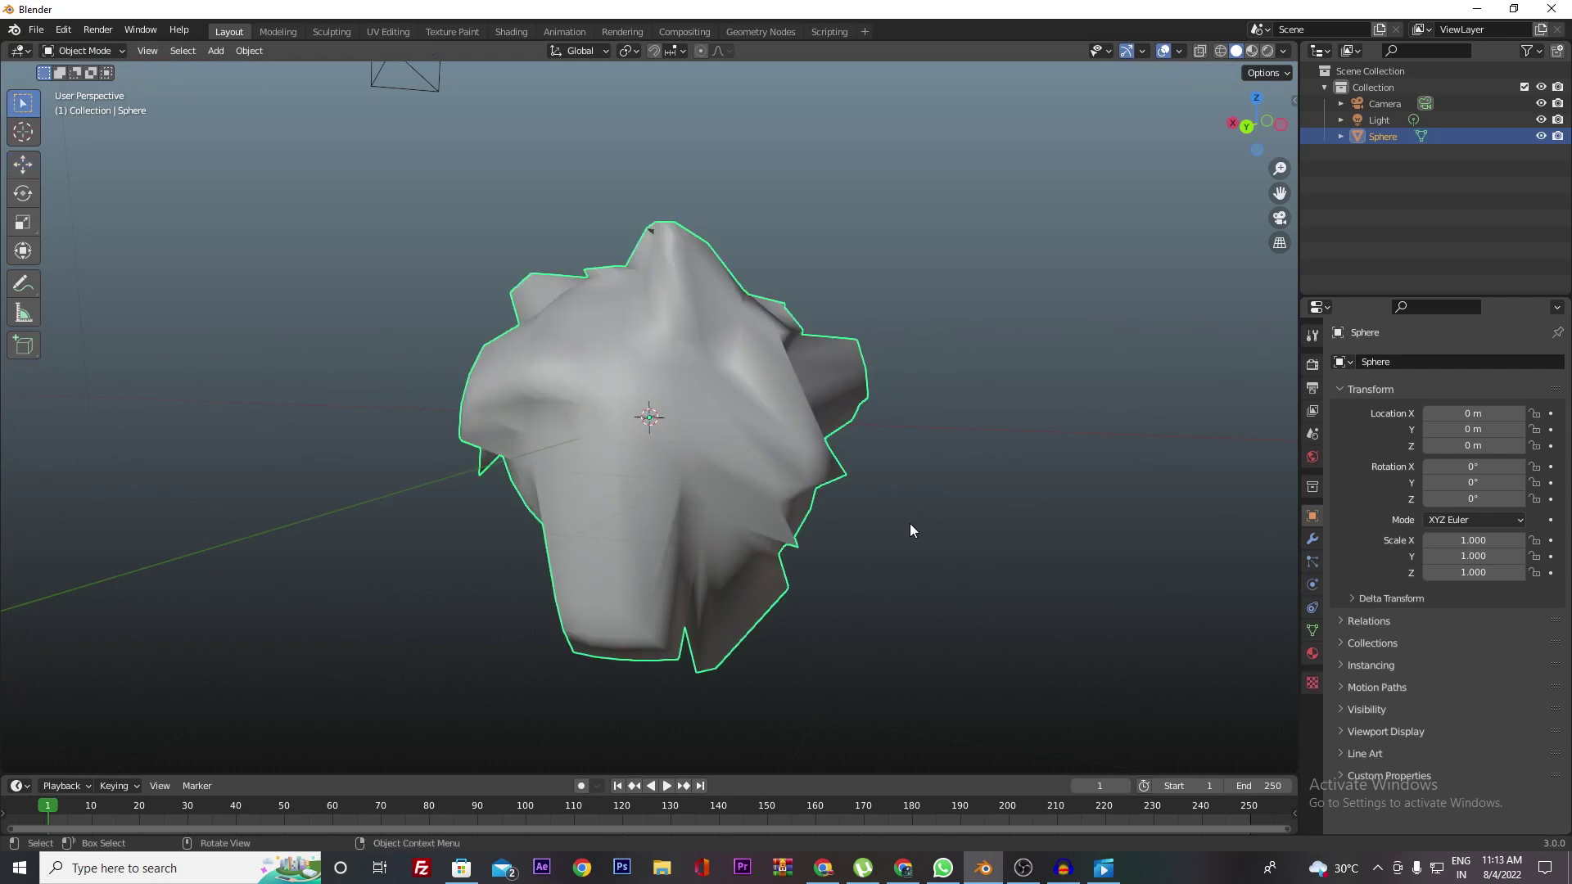
{"action": "key", "text": "grave"}
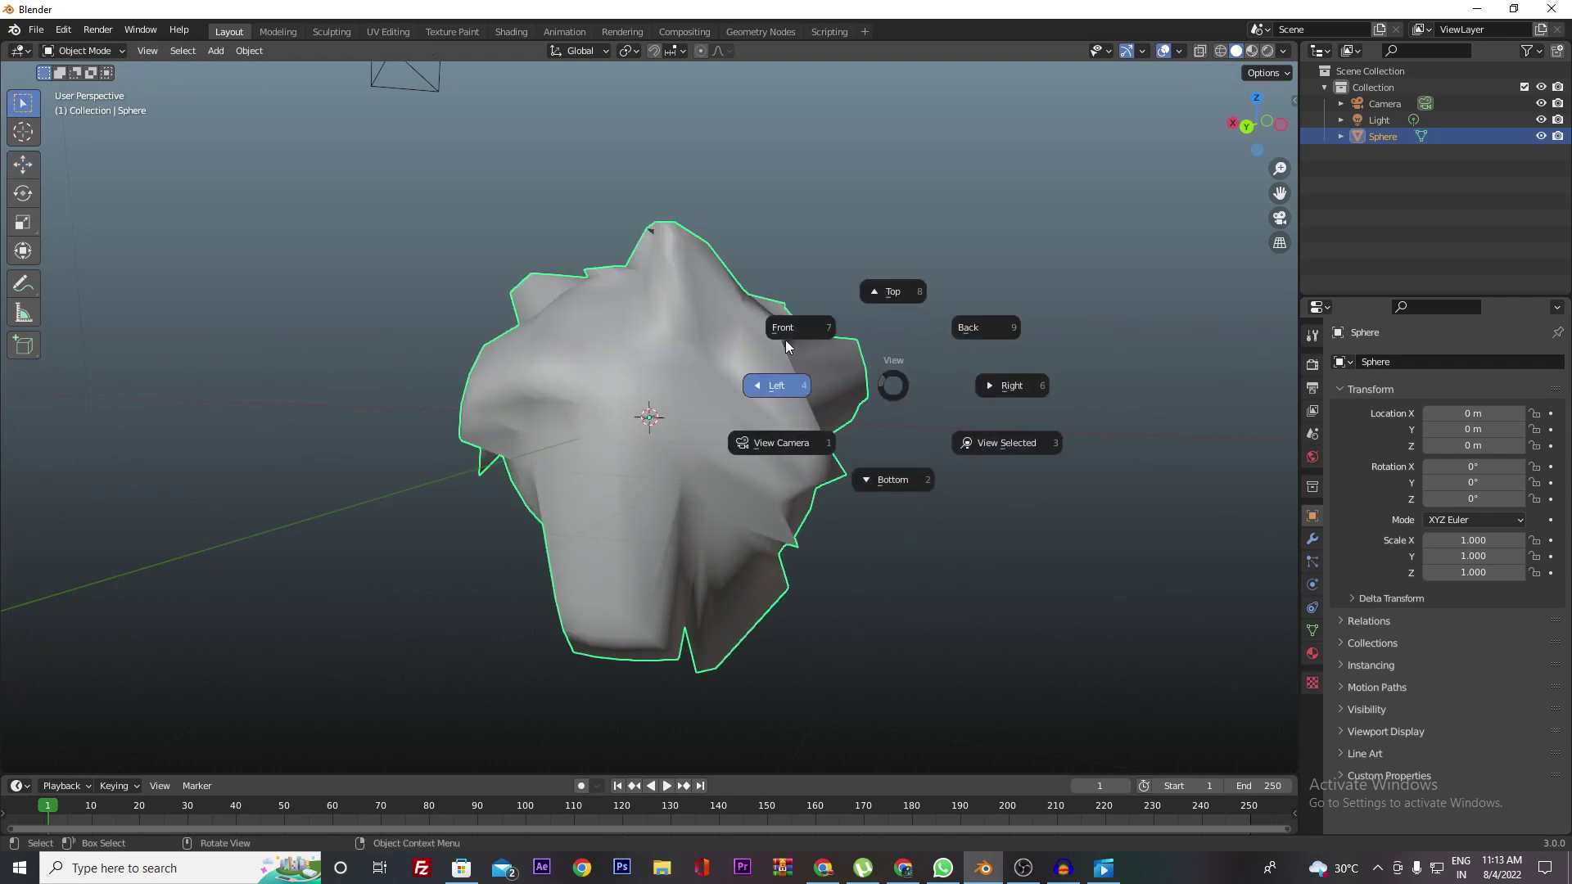
{"action": "left_click", "coordinate": [786, 332]}
{"action": "key", "text": "grave"}
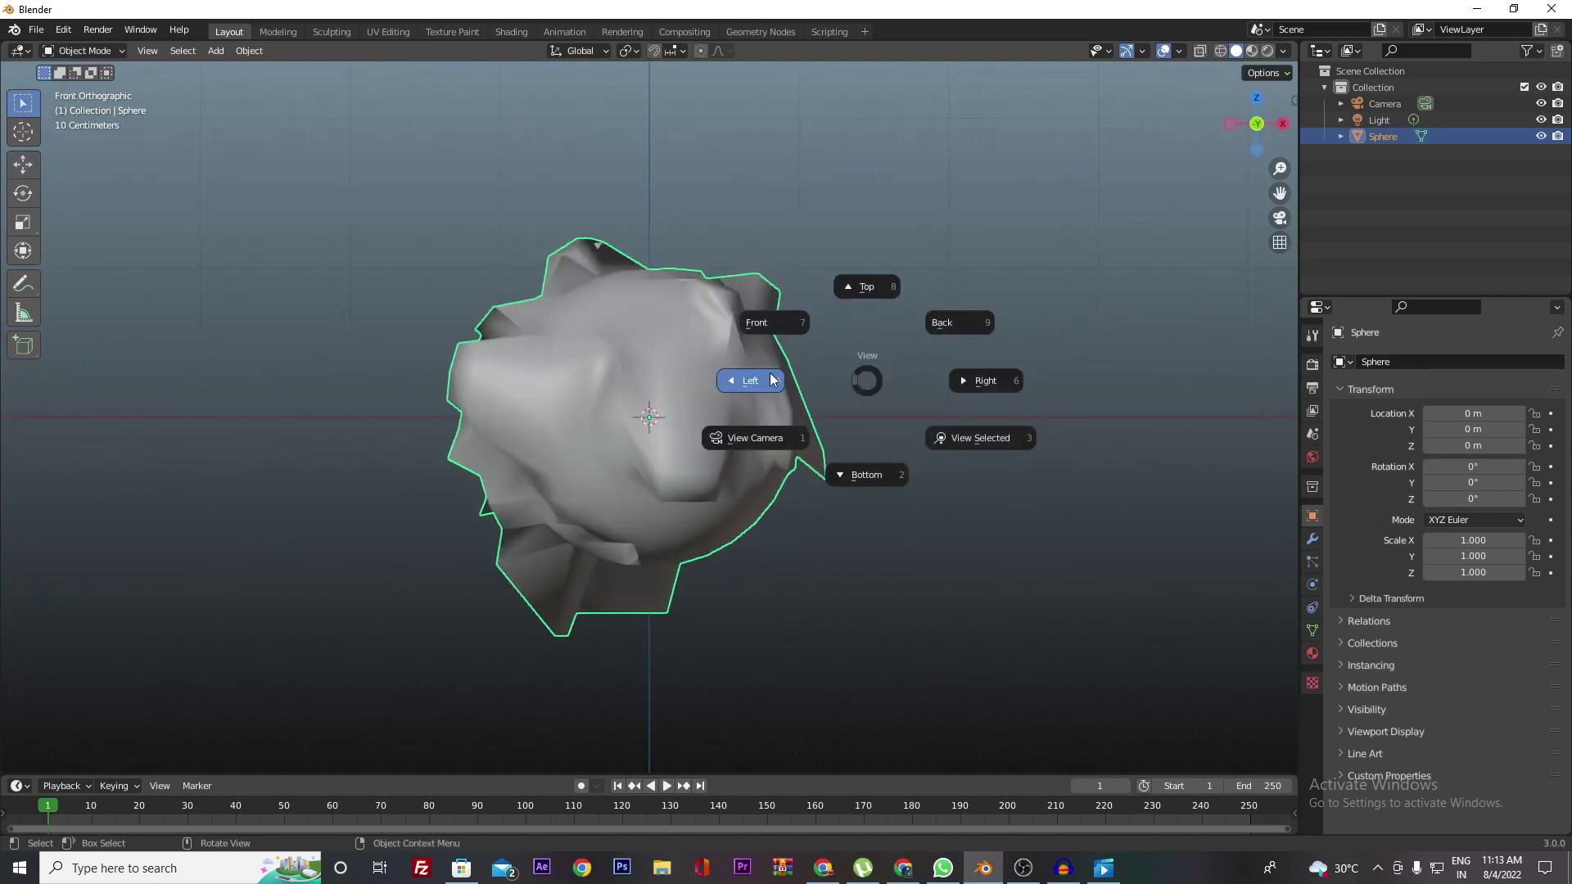
{"action": "left_click", "coordinate": [761, 376]}
{"action": "key", "text": "grave"}
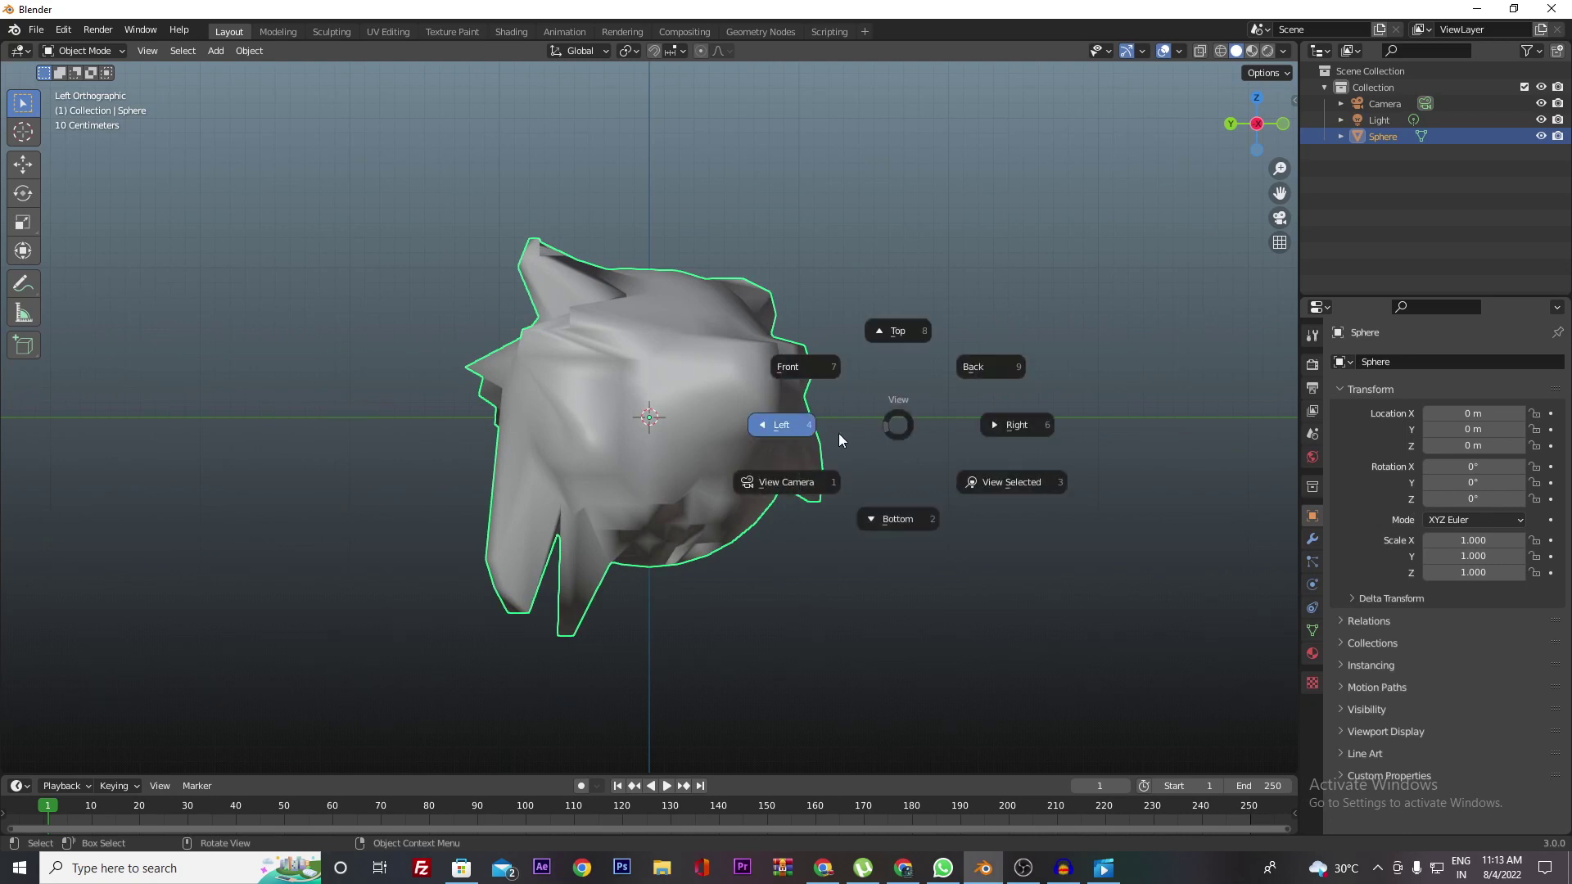
{"action": "left_click", "coordinate": [973, 375]}
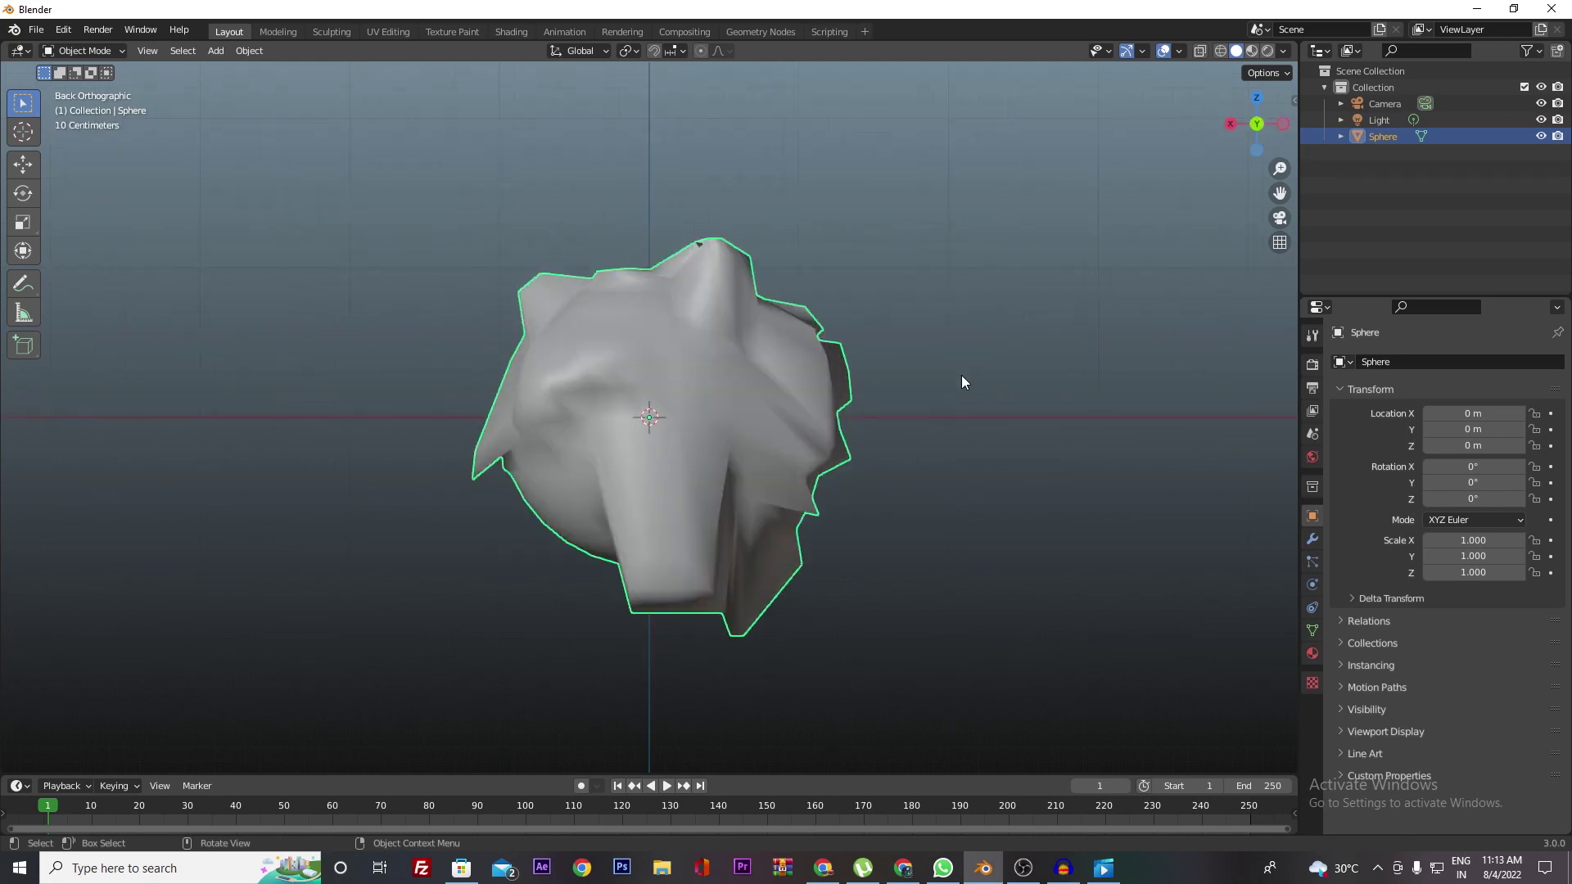
{"action": "key", "text": "Tab"}
Step: Box-select the left tip vertex and move it along Z, then inward along X
{"action": "key", "text": "b"}
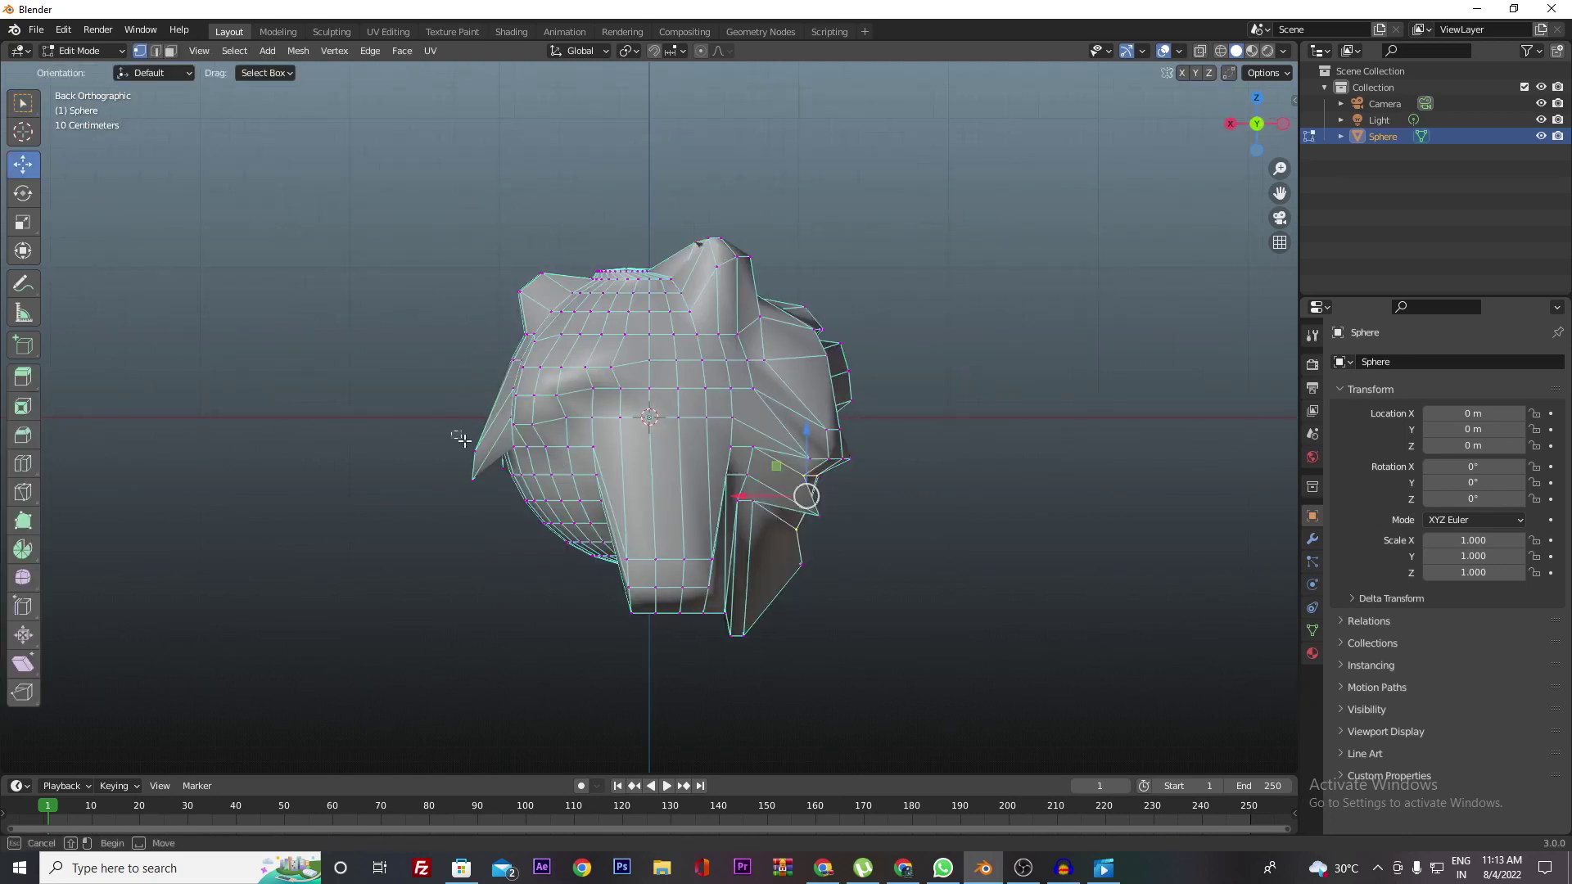
{"action": "left_click_drag", "start_coordinate": [463, 440], "coordinate": [489, 491]}
{"action": "key", "text": "g"}
{"action": "key", "text": "z"}
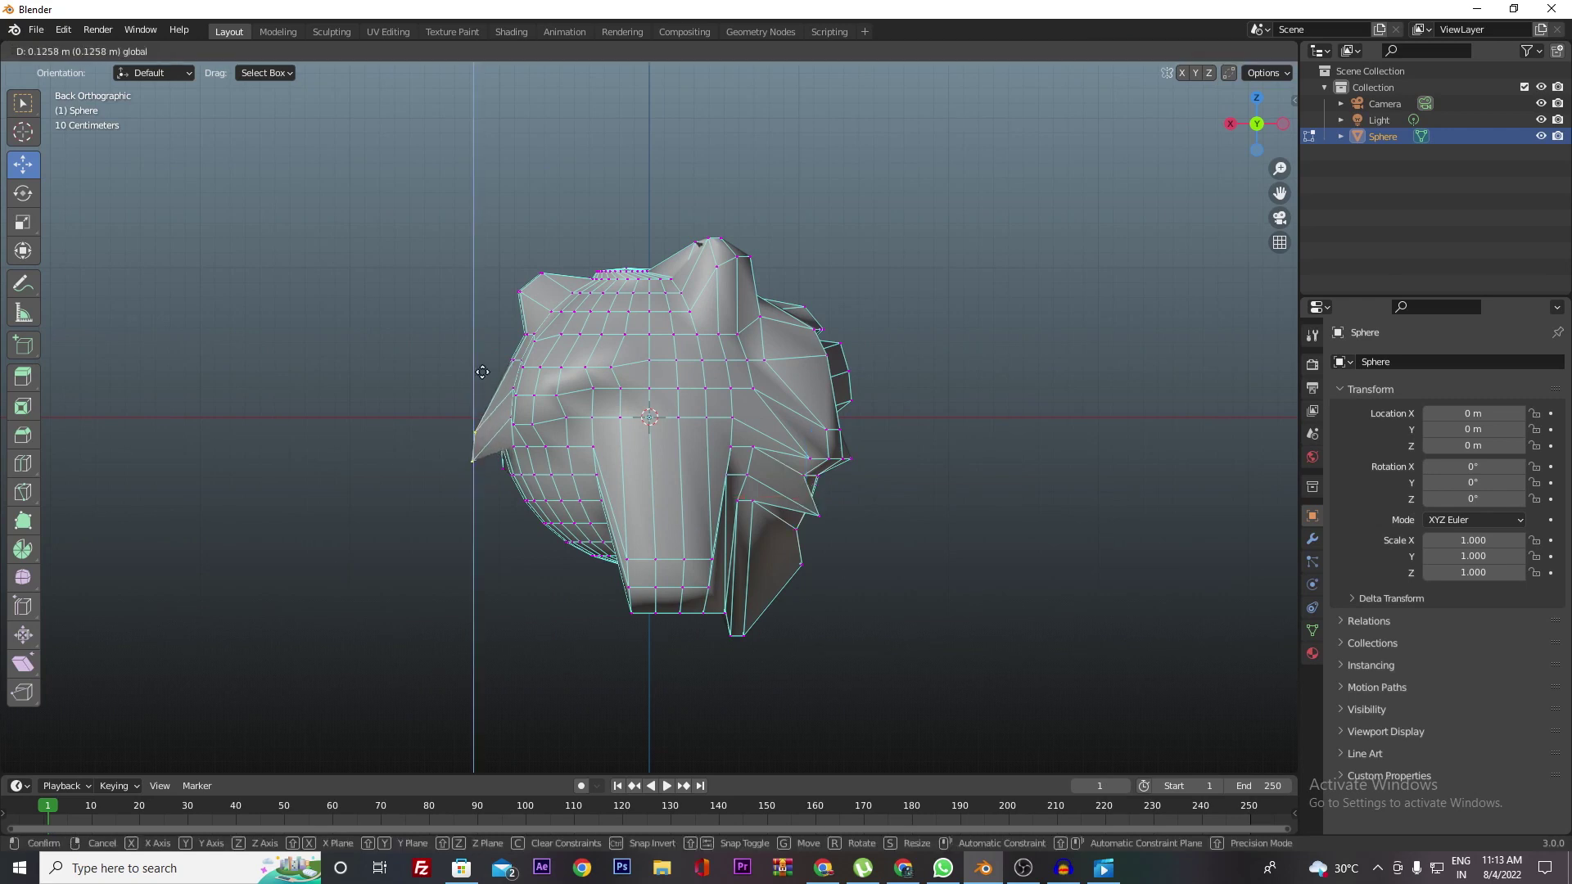
{"action": "left_click", "coordinate": [474, 373]}
{"action": "key", "text": "g"}
{"action": "key", "text": "x"}
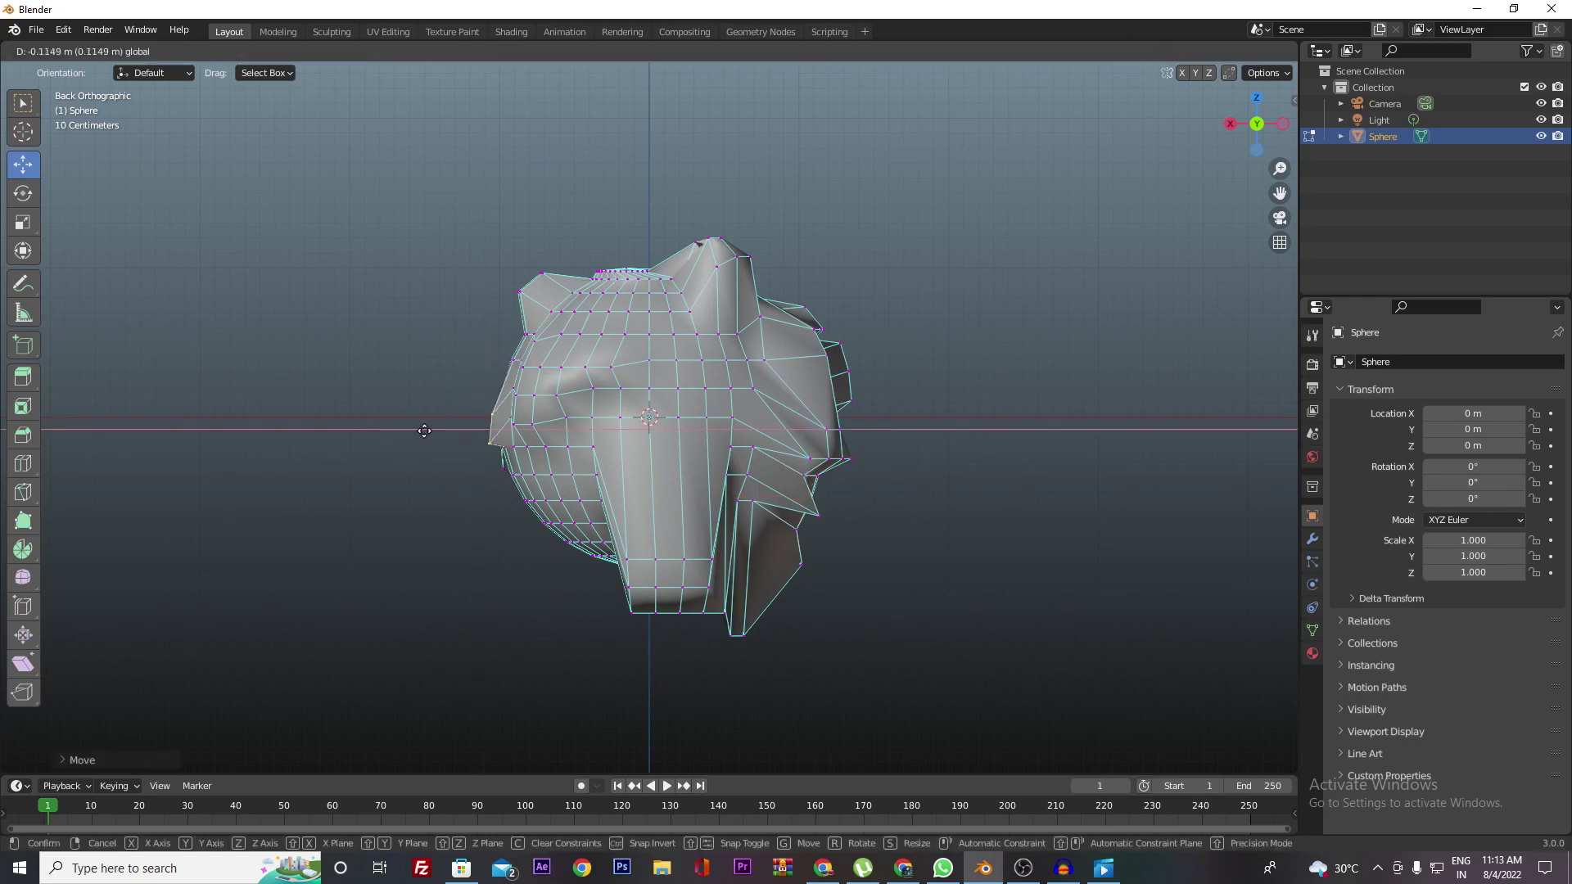
{"action": "left_click", "coordinate": [428, 430]}
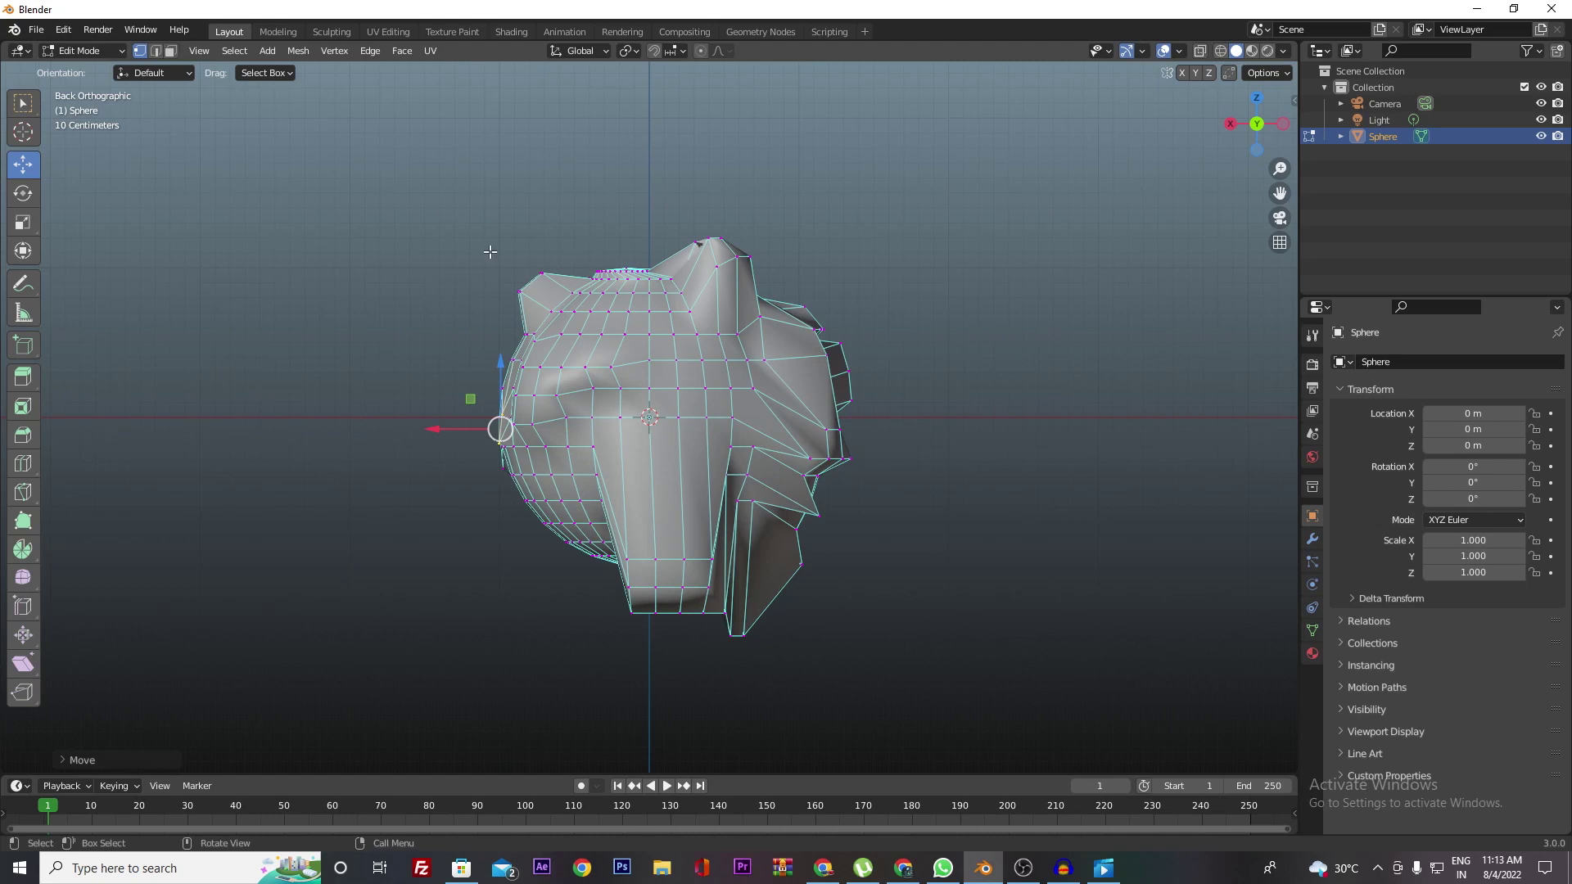
Step: Move the upper-left corner vertex and lower the top vertex about 0.2188 m along Z
{"action": "left_click_drag", "start_coordinate": [489, 251], "coordinate": [544, 301]}
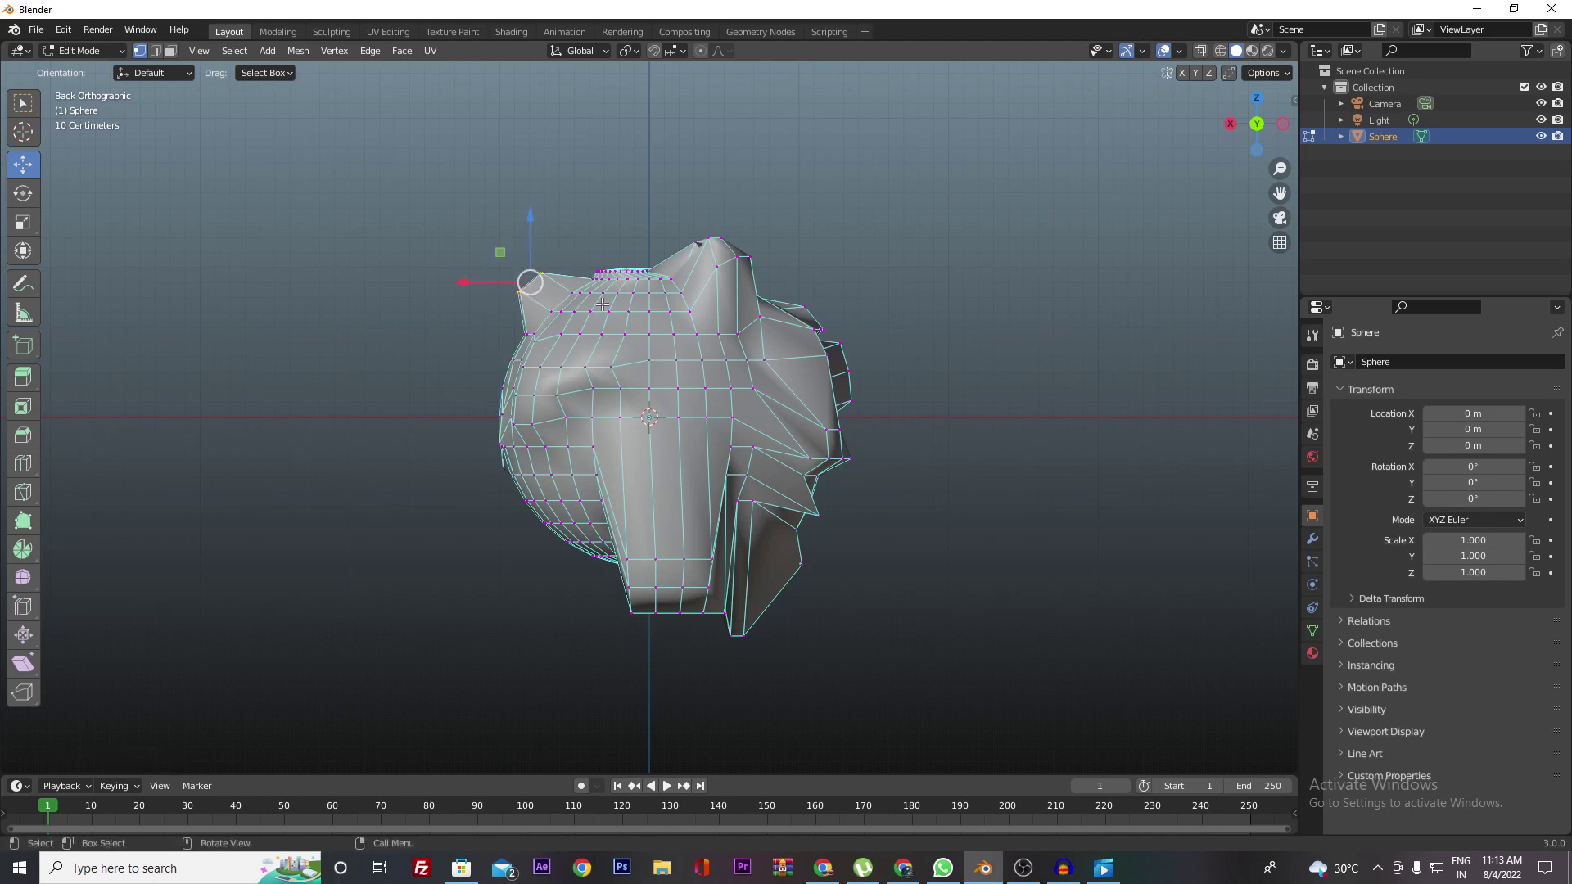
{"action": "key", "text": "g"}
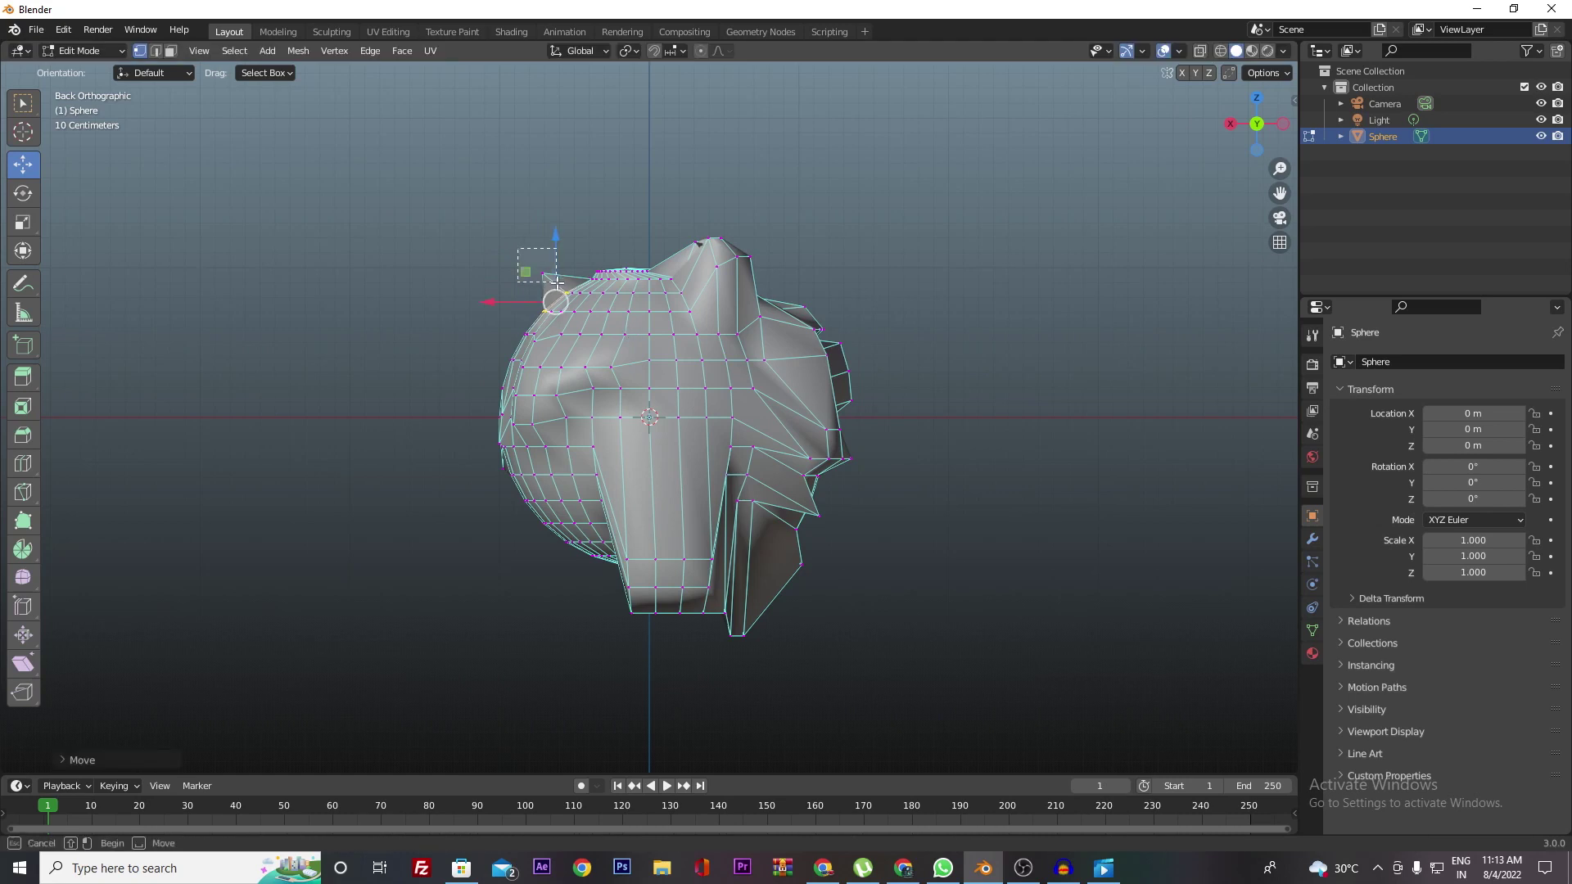
{"action": "left_click", "coordinate": [583, 299]}
{"action": "left_click", "coordinate": [722, 247]}
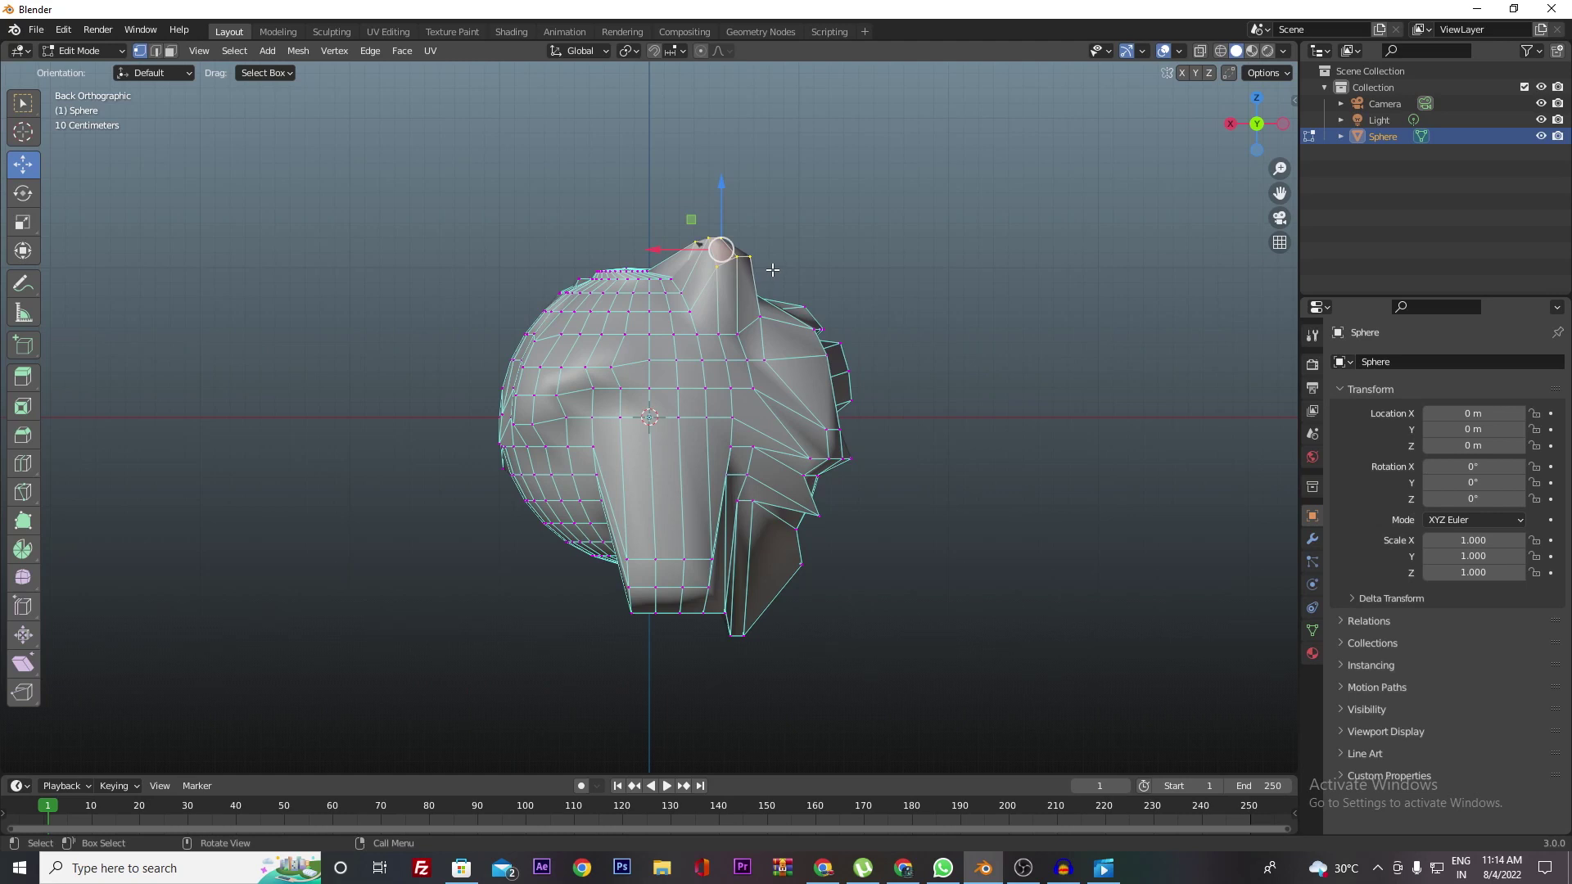
{"action": "left_click_drag", "start_coordinate": [723, 192], "coordinate": [723, 208]}
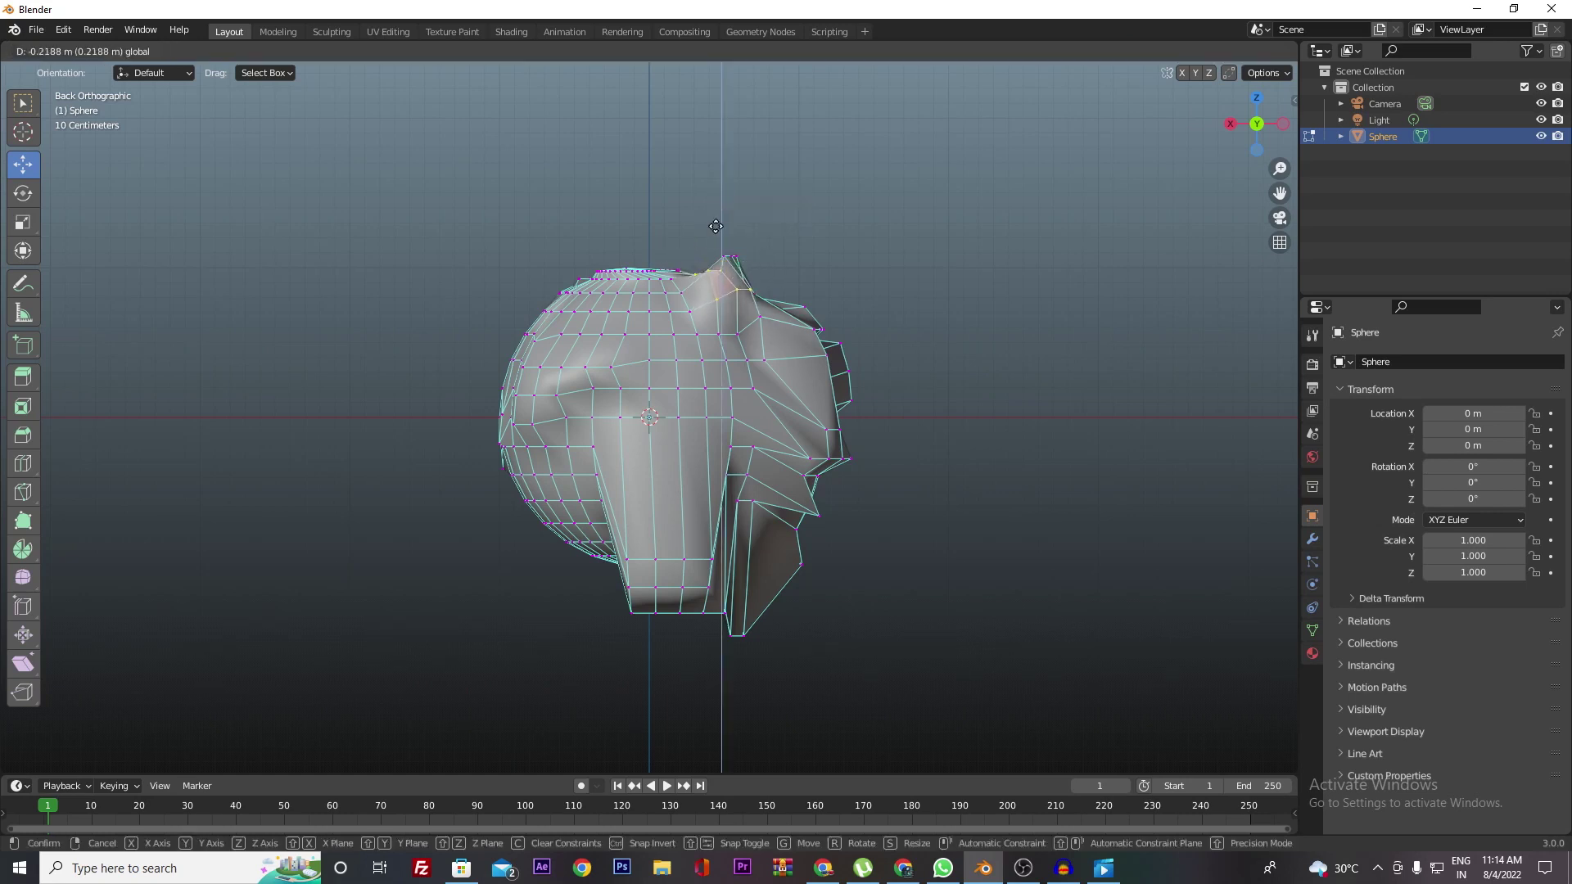